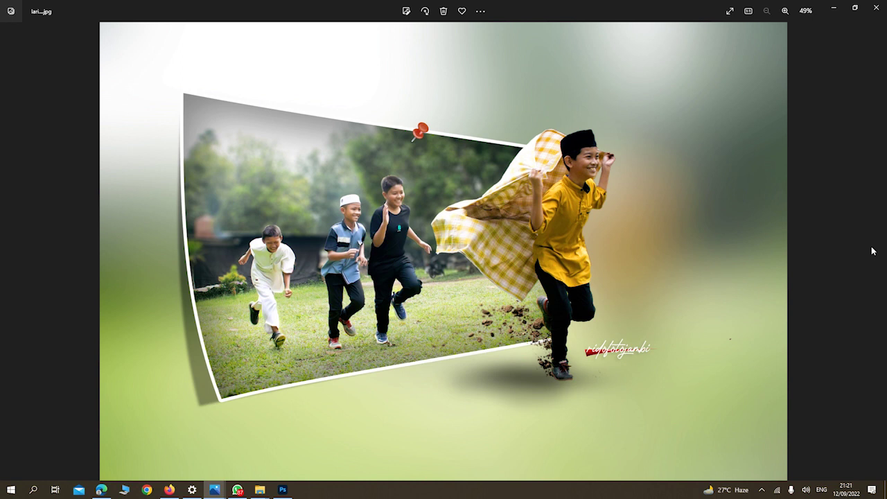
# - Switch from Windows Photos to Photoshop, where the original DSC_1267.jpg is open
pyautogui.click(282, 489)
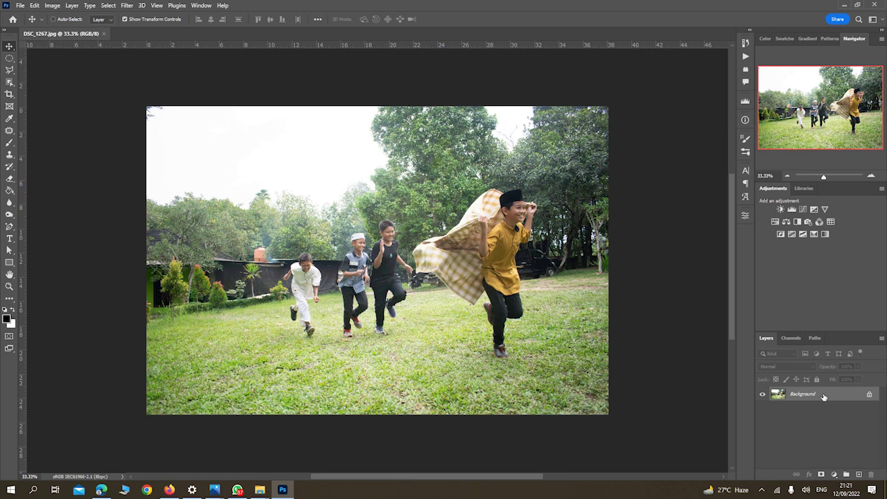
# - Duplicate the photo layer twice, naming the top copy obyek and the lower copy bg
pyautogui.hotkey('ctrl', 'j')
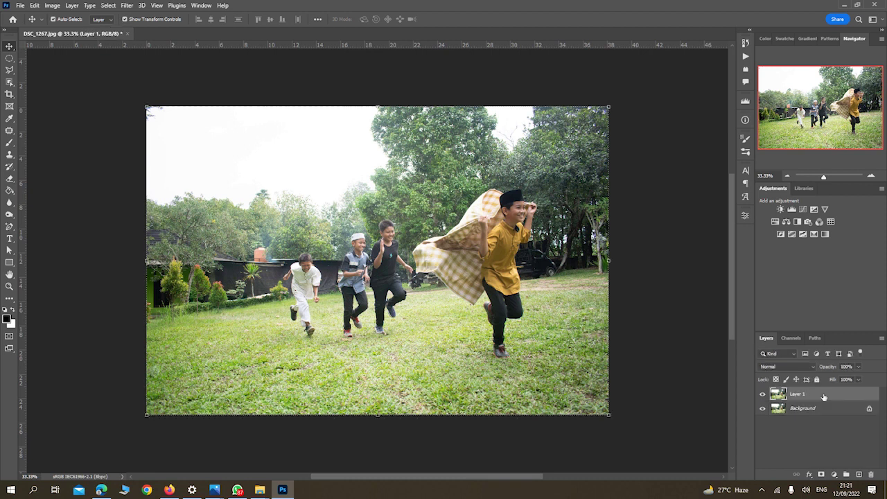
pyautogui.hotkey('ctrl', 'j')
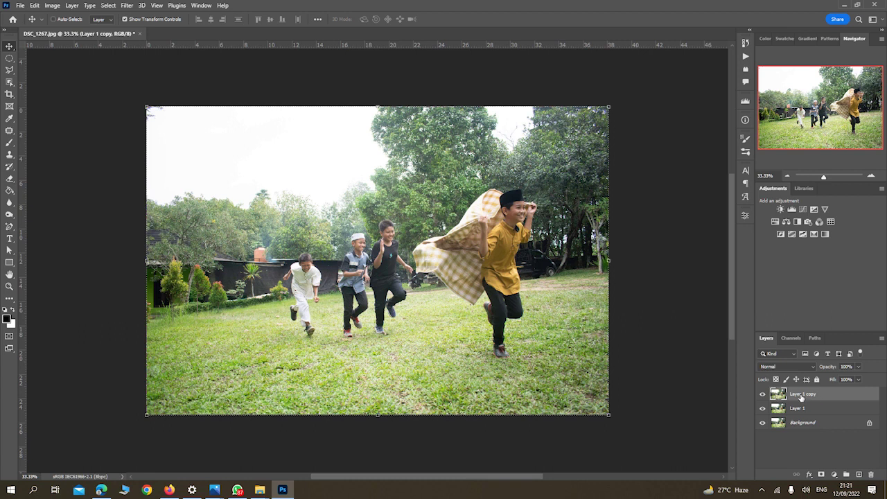
pyautogui.doubleClick(801, 395)
pyautogui.write('e')
pyautogui.write('je')
pyautogui.doubleClick(801, 410)
pyautogui.write('bg')
pyautogui.click(810, 396)
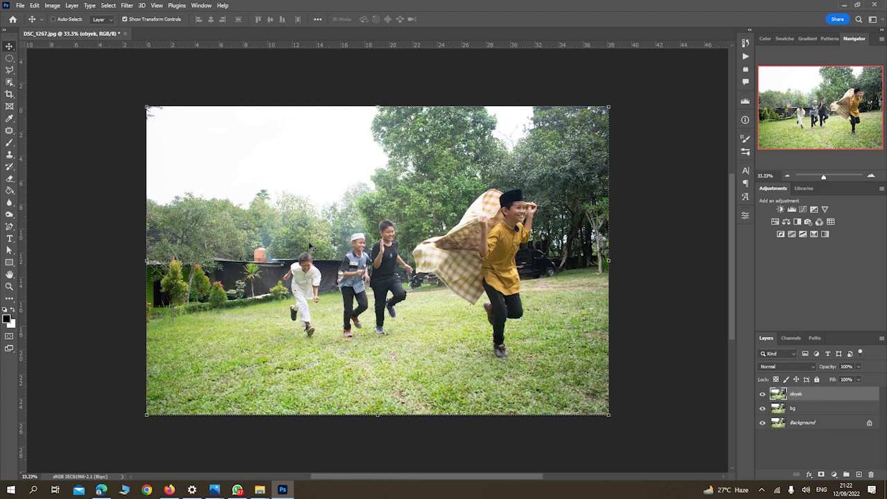
# - Select the four running boys and the flying checked cloth with Object Selection
pyautogui.click(9, 82)
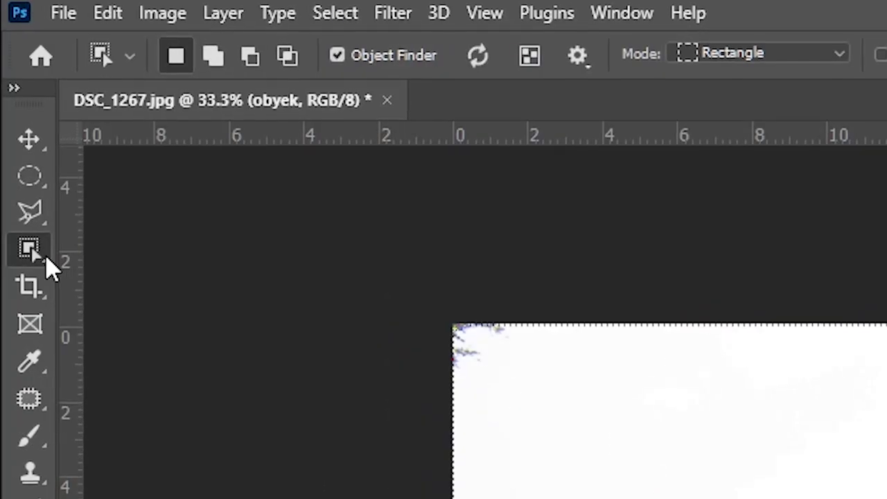
pyautogui.rightClick(31, 251)
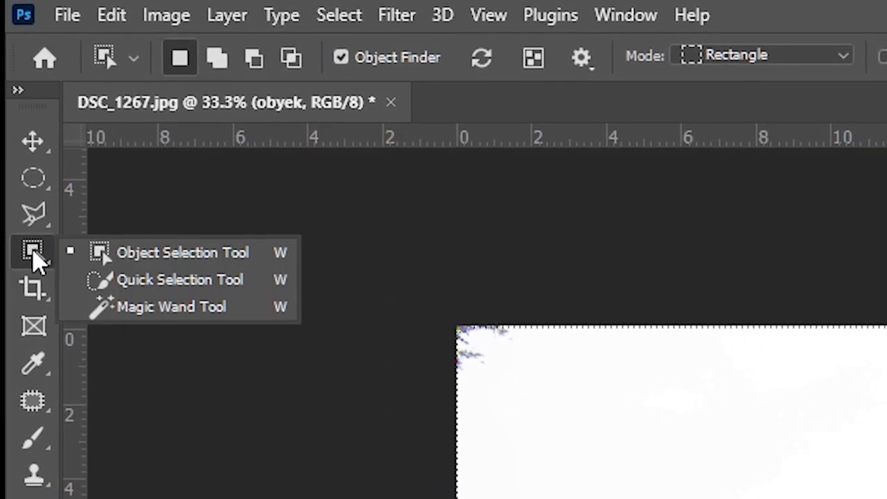
pyautogui.click(149, 262)
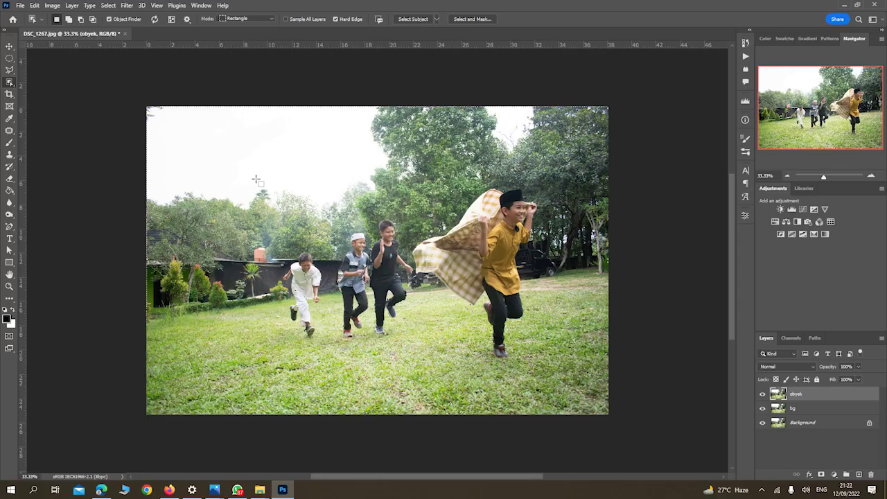
pyautogui.moveTo(256, 175)
pyautogui.mouseDown()
pyautogui.moveTo(475, 286)
pyautogui.moveTo(554, 360)
pyautogui.mouseUp()
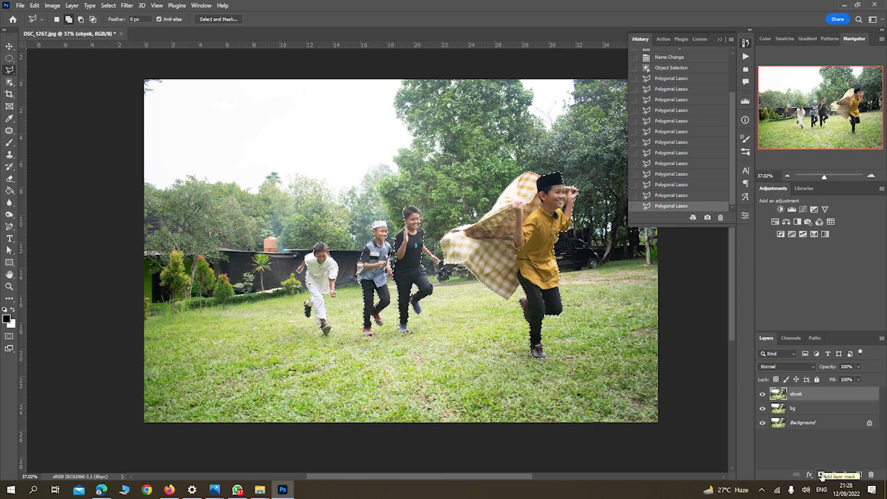
# - Add a layer mask to obyek, then hide and reshow bg and Background to check the cut-out
pyautogui.click(821, 476)
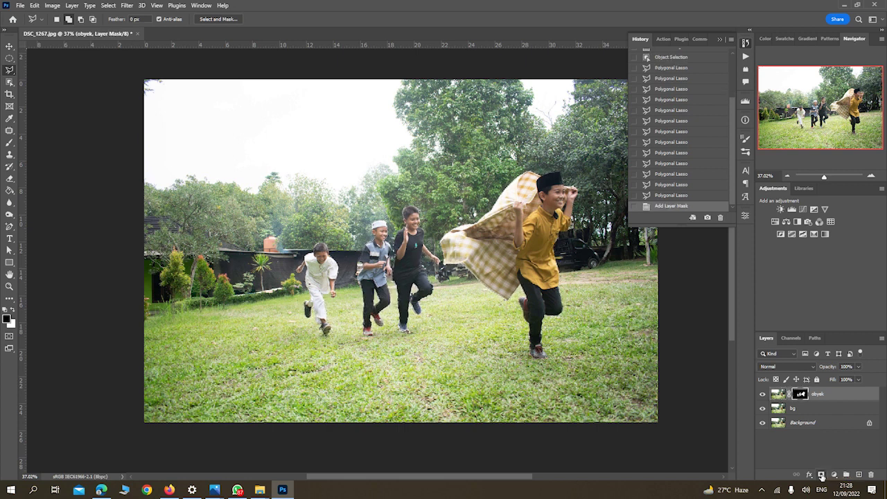
pyautogui.click(763, 409)
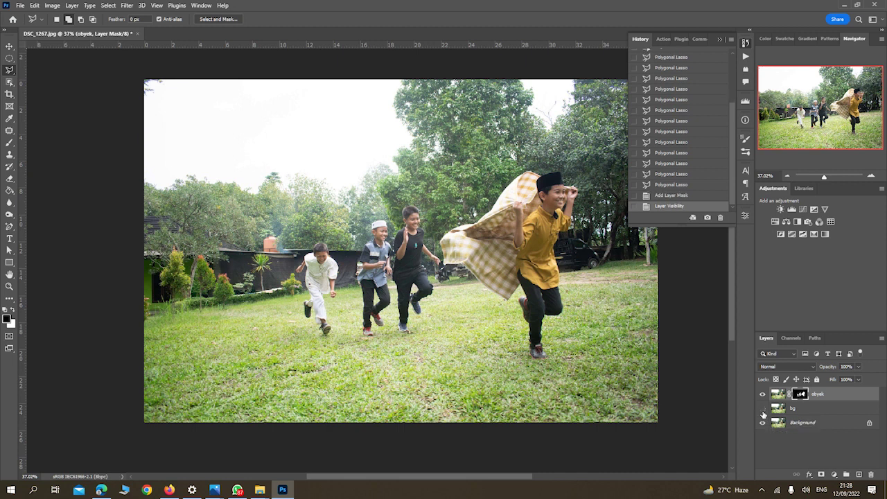
pyautogui.click(763, 423)
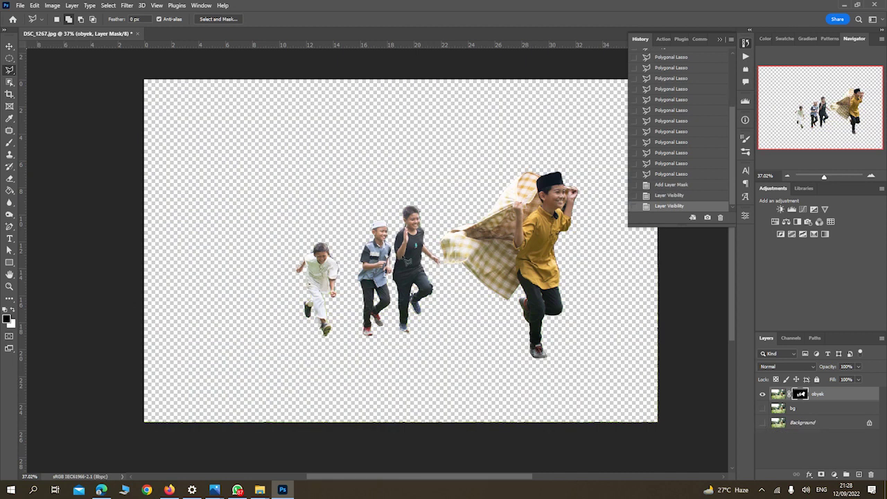
pyautogui.click(763, 409)
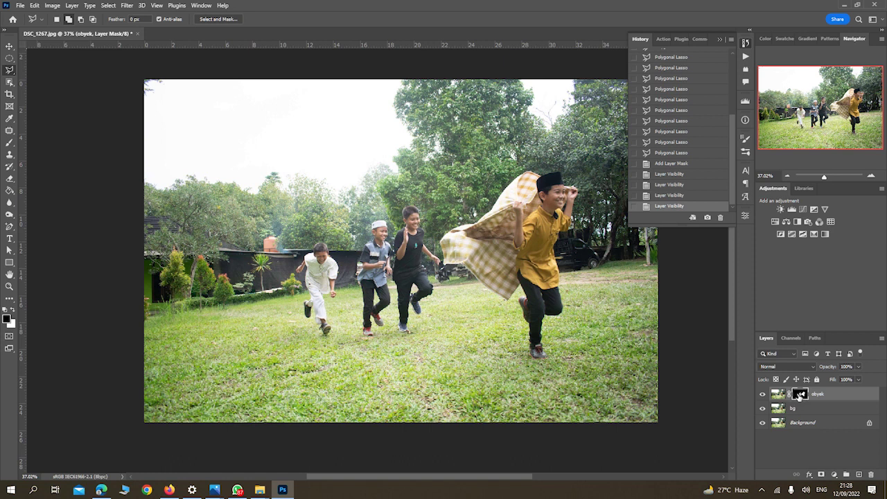
pyautogui.keyDown('ctrl'); pyautogui.click(800, 394); pyautogui.keyUp('ctrl')
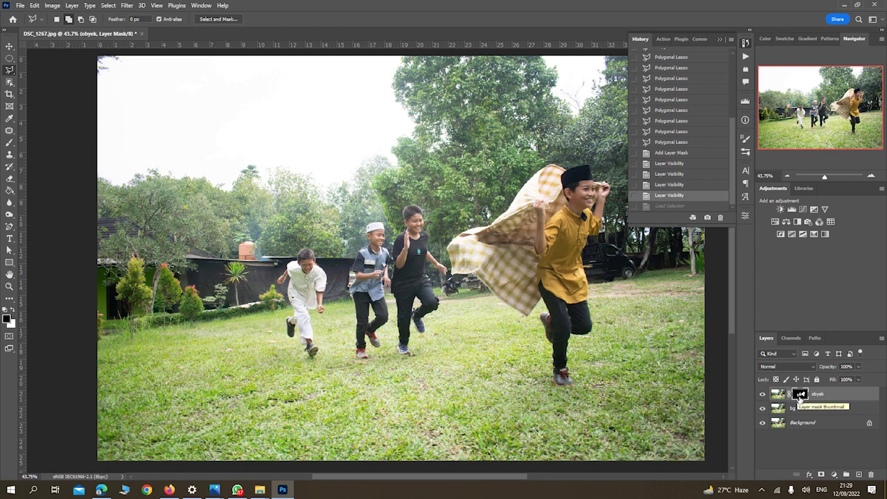
# - Reload the boys' outline from the mask, expand it slightly, and make bg the active layer
pyautogui.keyDown('ctrl'); pyautogui.click(801, 395); pyautogui.keyUp('ctrl')
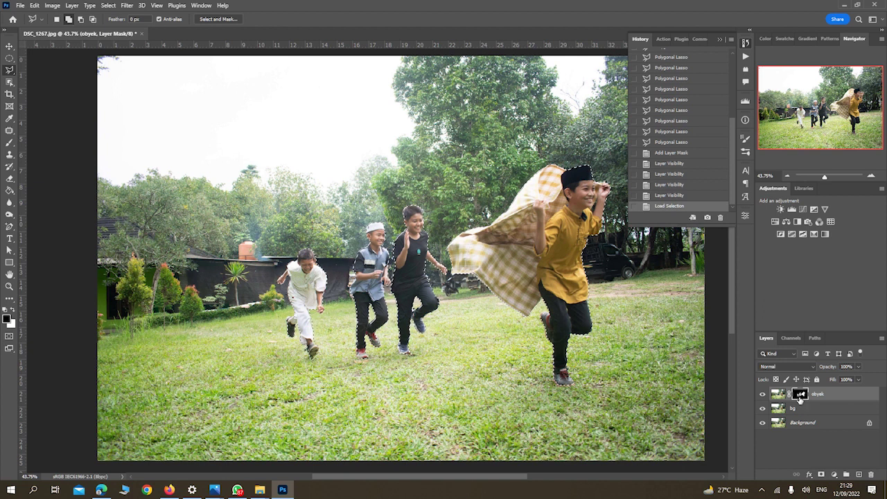
pyautogui.click(109, 5)
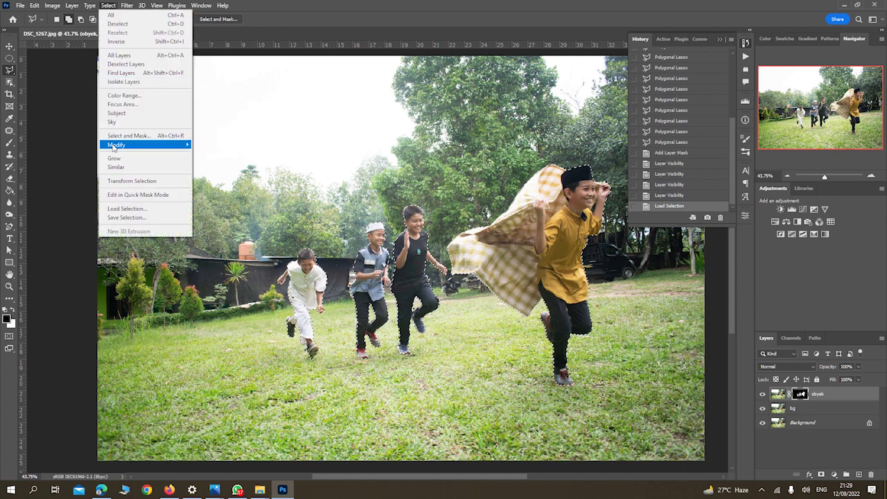
pyautogui.moveTo(116, 145)
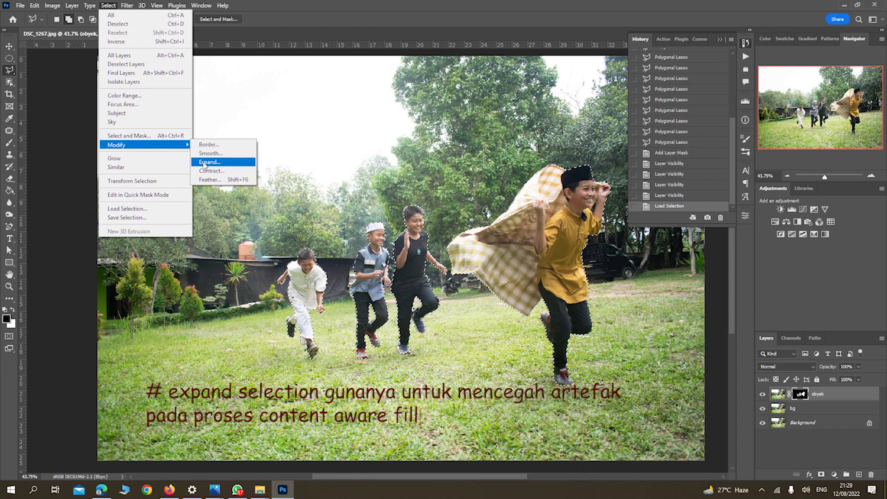
pyautogui.click(205, 163)
pyautogui.click(483, 152)
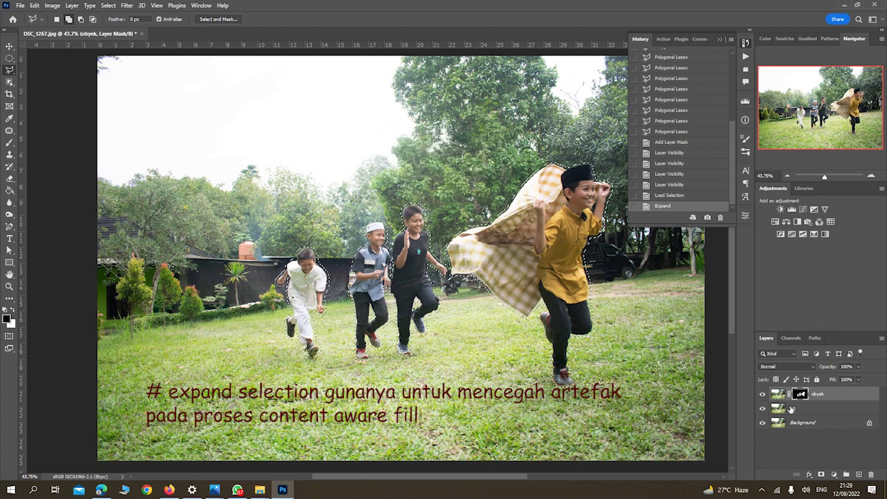
pyautogui.click(792, 409)
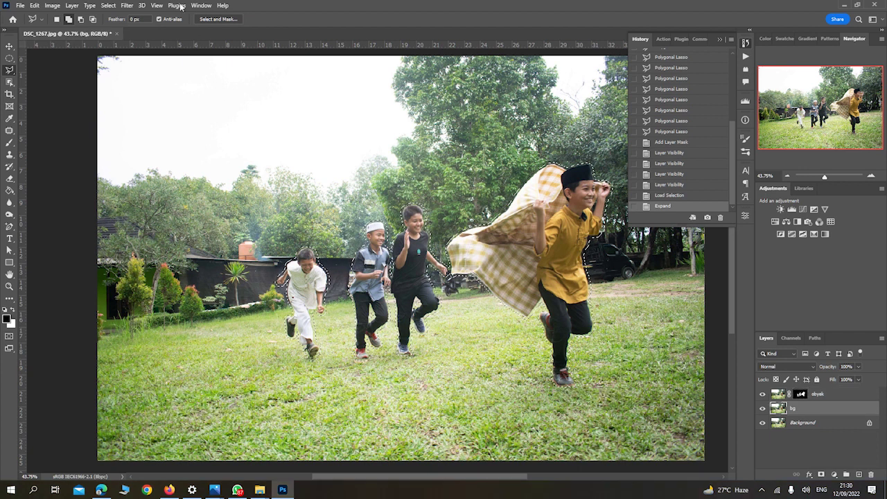
pyautogui.click(34, 7)
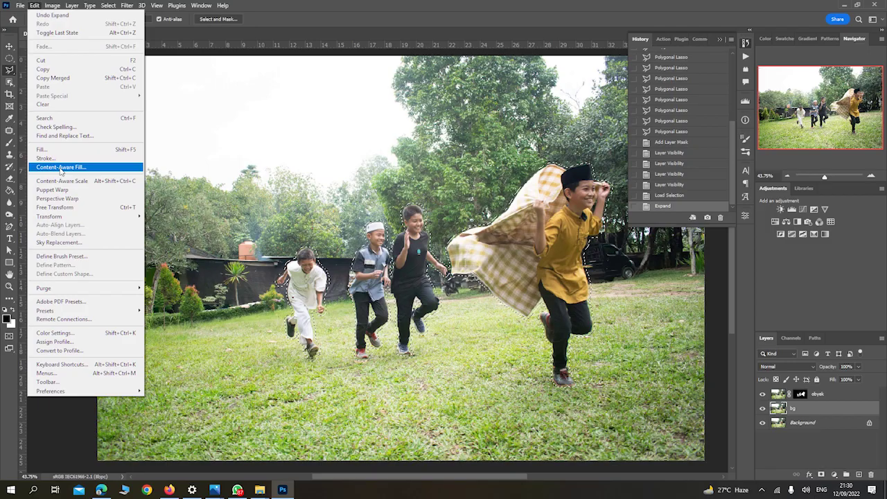
pyautogui.click(61, 168)
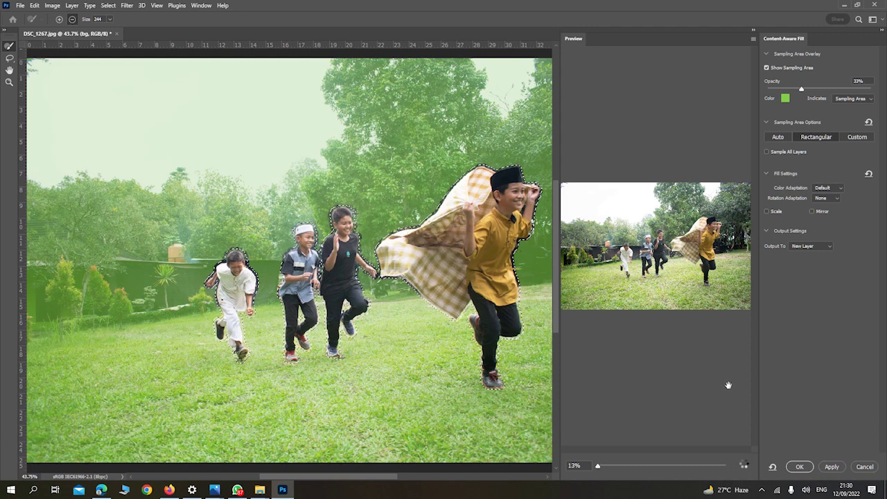
pyautogui.press('Return')
pyautogui.click(763, 395)
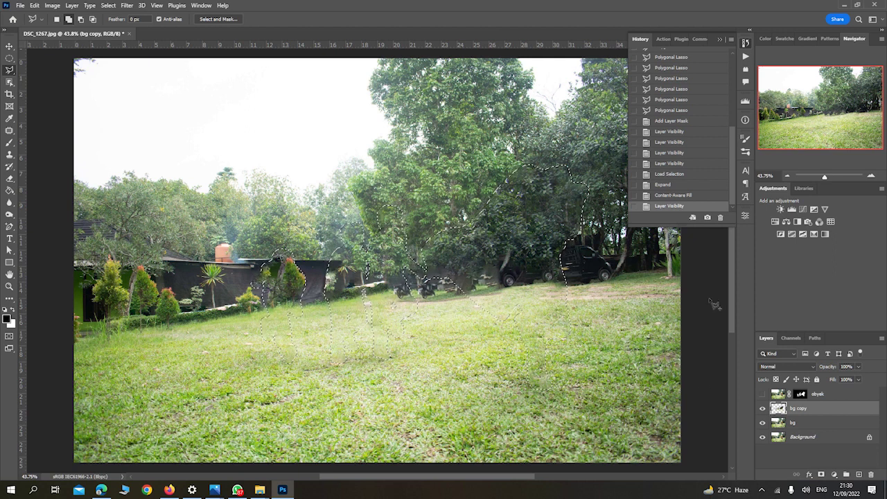
pyautogui.click(664, 196)
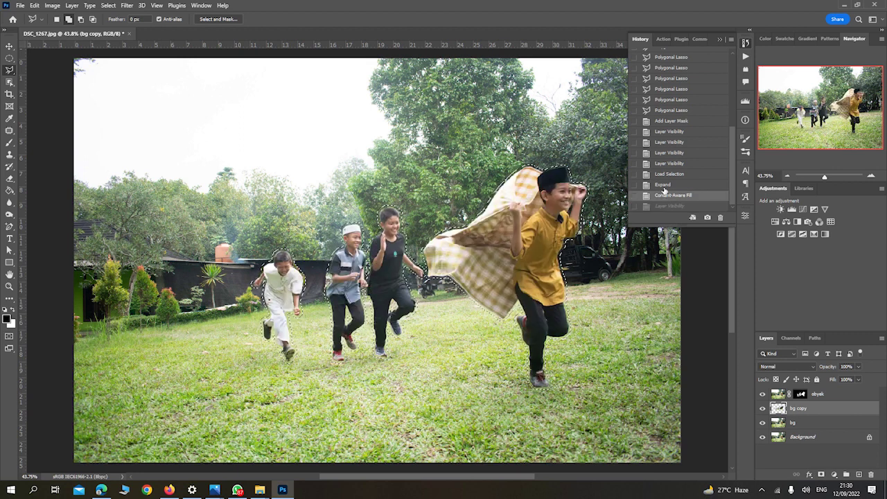
pyautogui.click(663, 185)
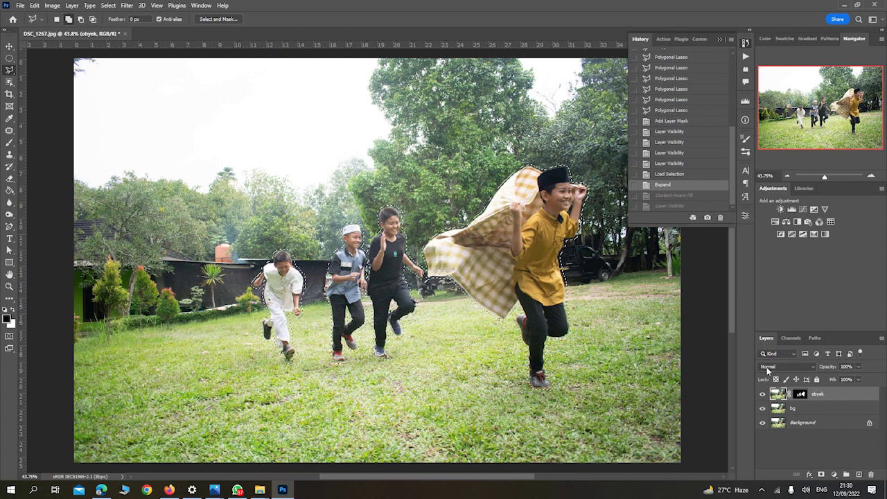
# - Fill the boys' area on the bg layer with Content-Aware fill
pyautogui.click(794, 412)
pyautogui.moveTo(794, 412); pyautogui.dragTo(794, 413)
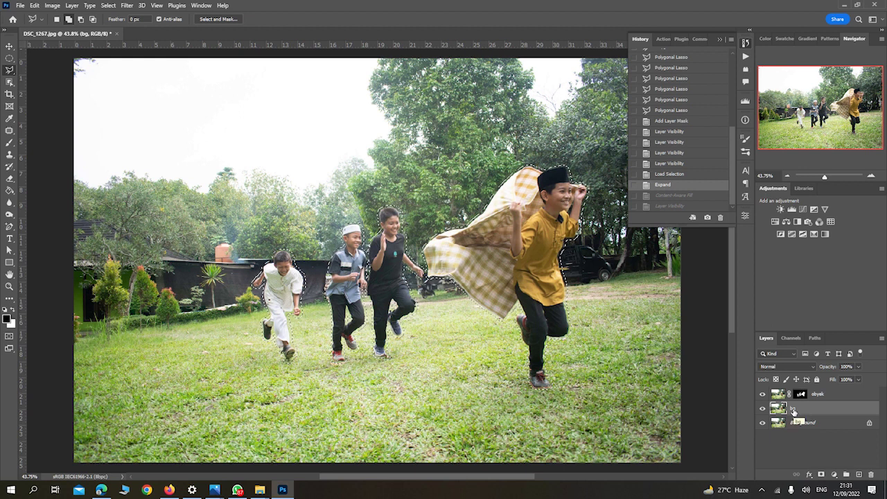
pyautogui.hotkey('shift', 'F5')
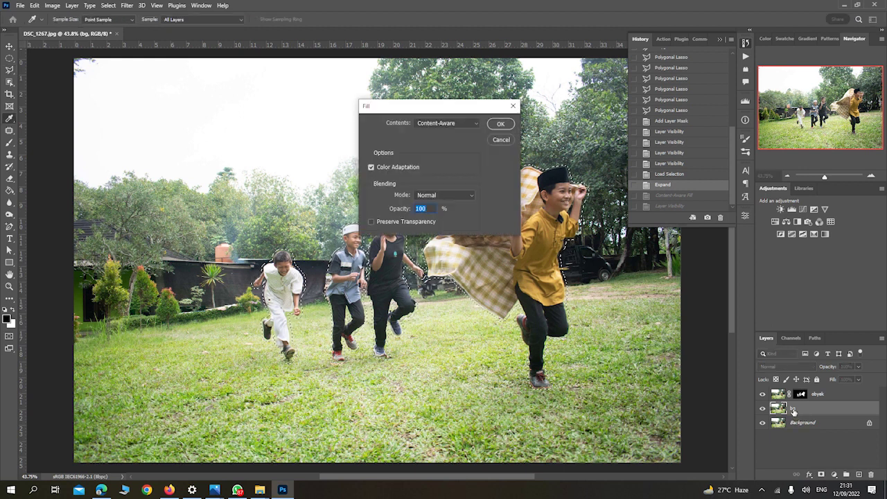
pyautogui.click(448, 124)
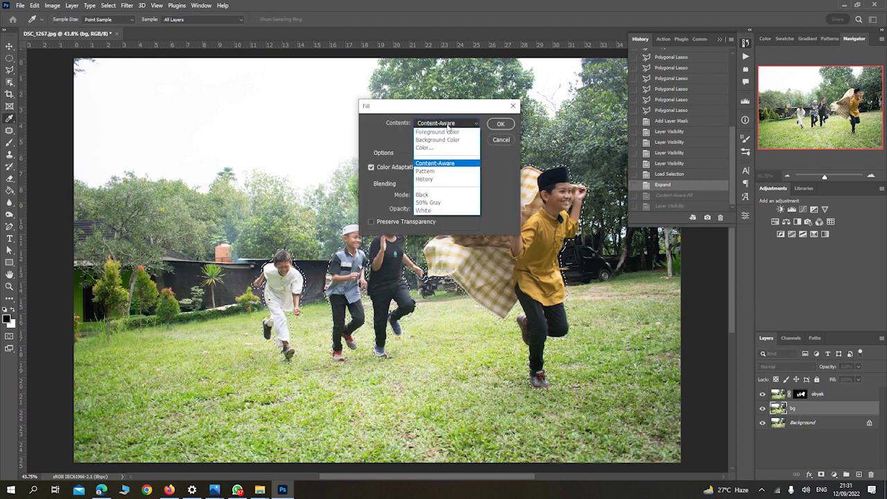
pyautogui.click(447, 164)
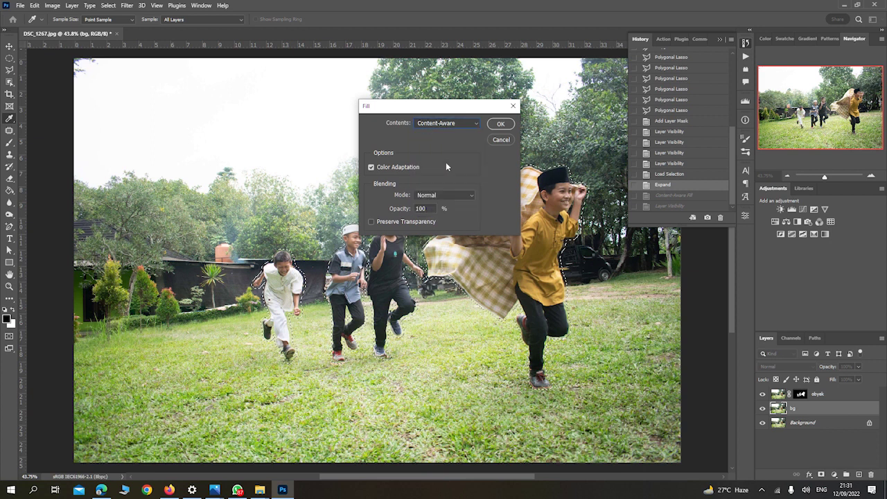
pyautogui.click(500, 124)
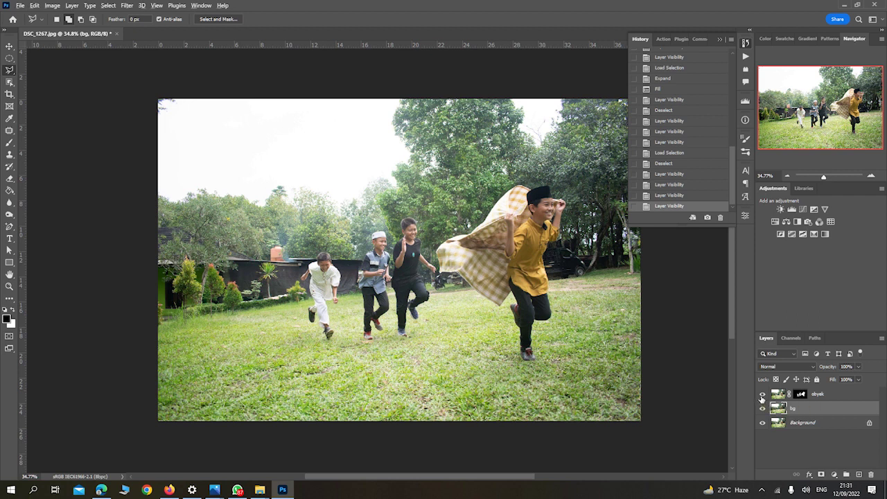
# - Toggle layer visibility to inspect the filled background and cut-out, then select Background
pyautogui.keyDown('alt'); pyautogui.click(762, 395); pyautogui.keyUp('alt')
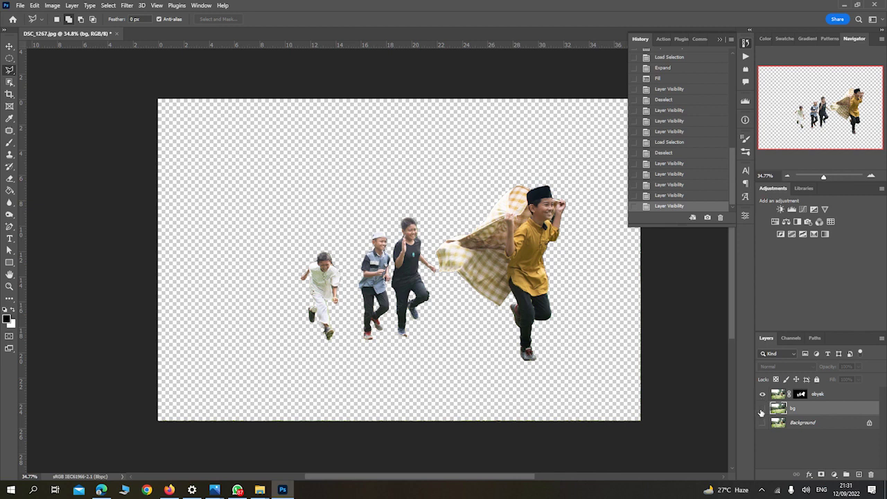
pyautogui.keyDown('alt'); pyautogui.click(763, 409); pyautogui.keyUp('alt')
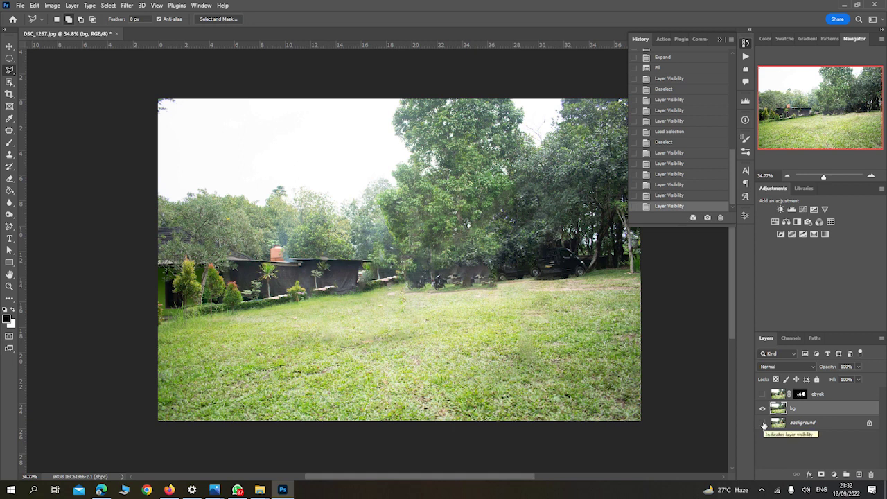
pyautogui.click(763, 393)
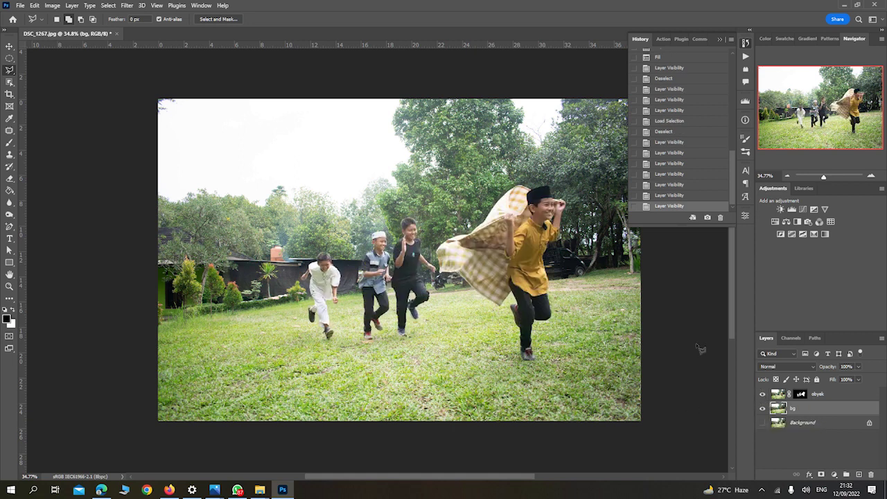
pyautogui.click(796, 423)
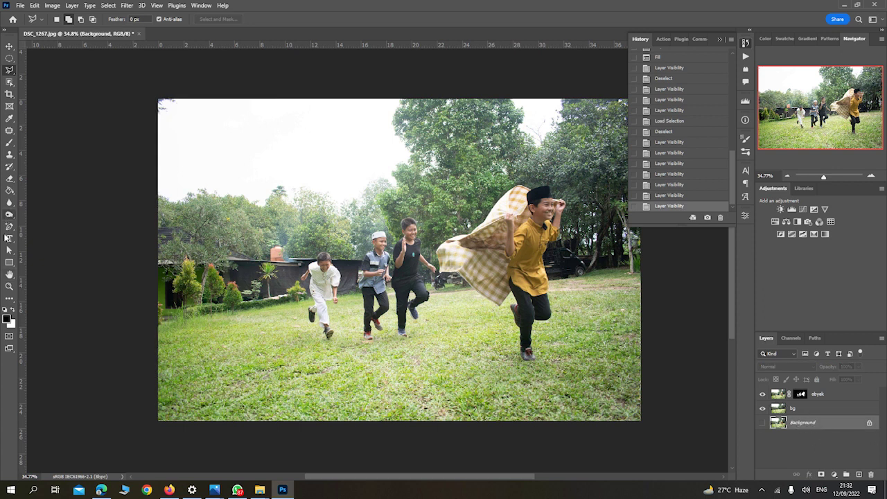
# - Draw a black rectangle over the photo's middle, place Rectangle 1 above bg, and refine its edges
pyautogui.click(9, 262)
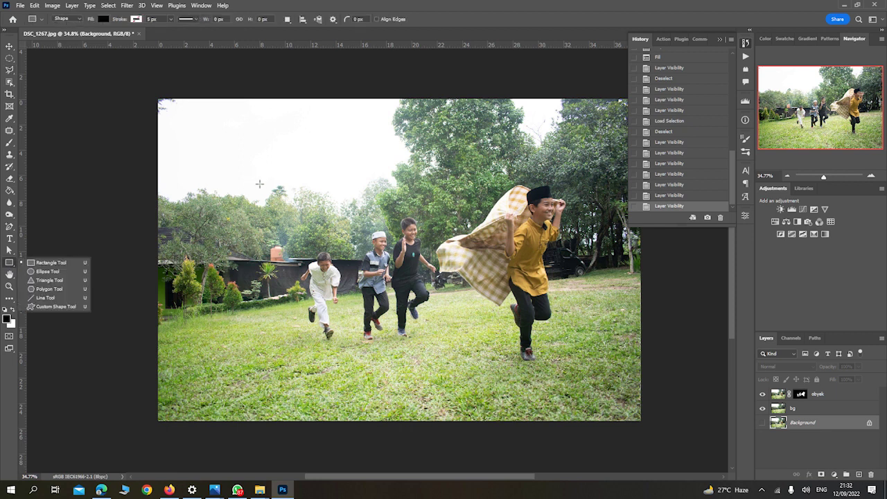
pyautogui.click(51, 263)
pyautogui.moveTo(271, 192)
pyautogui.mouseDown()
pyautogui.moveTo(557, 361)
pyautogui.moveTo(564, 374)
pyautogui.mouseUp()
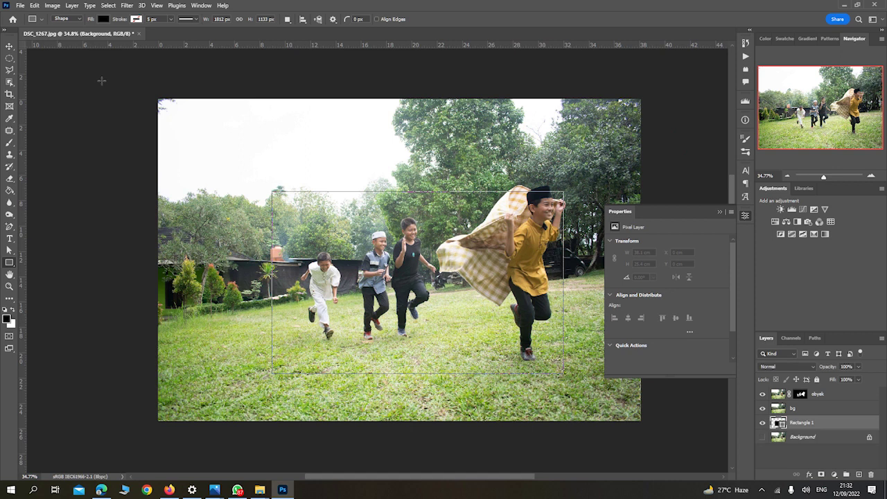
pyautogui.press('v')
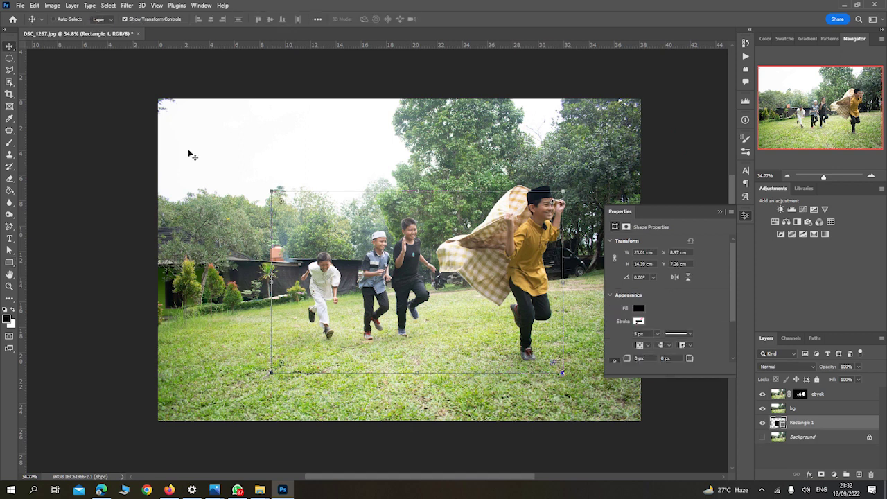
pyautogui.moveTo(443, 276); pyautogui.dragTo(439, 253)
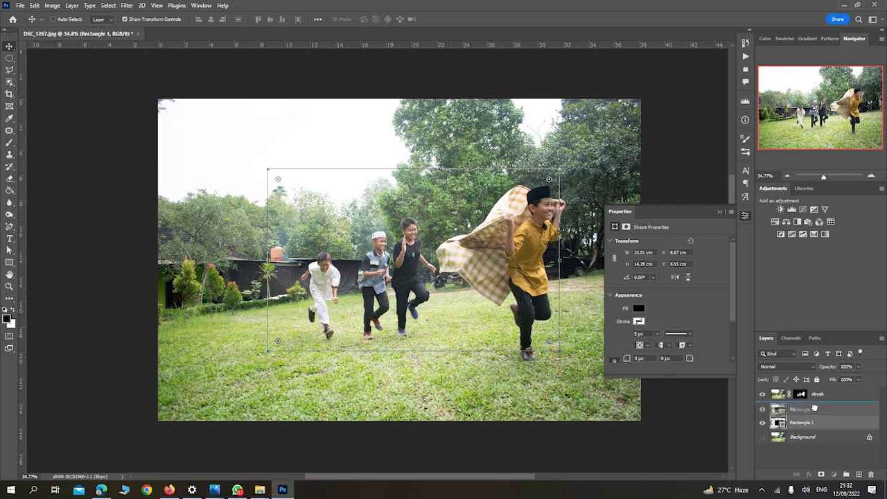
pyautogui.moveTo(816, 424); pyautogui.dragTo(808, 409)
pyautogui.moveTo(447, 269)
pyautogui.mouseDown()
pyautogui.moveTo(434, 273)
pyautogui.moveTo(435, 249)
pyautogui.mouseUp()
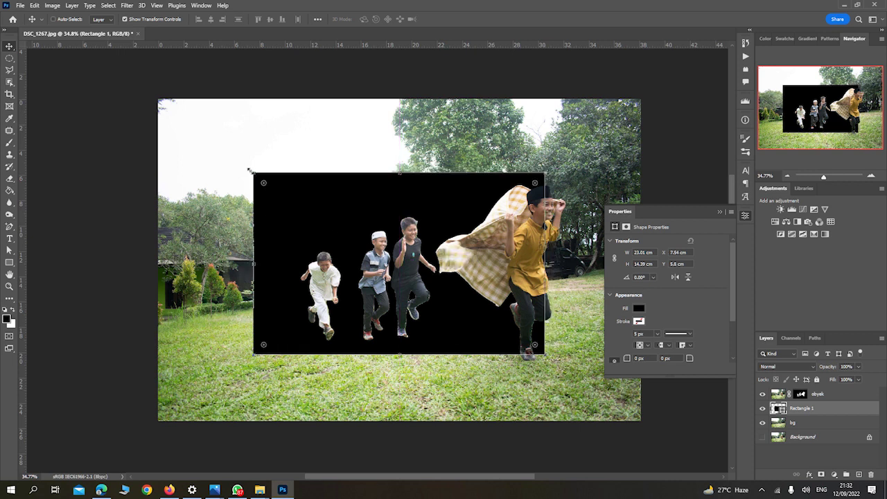
pyautogui.moveTo(255, 163); pyautogui.dragTo(255, 146)
pyautogui.moveTo(254, 236); pyautogui.dragTo(263, 235)
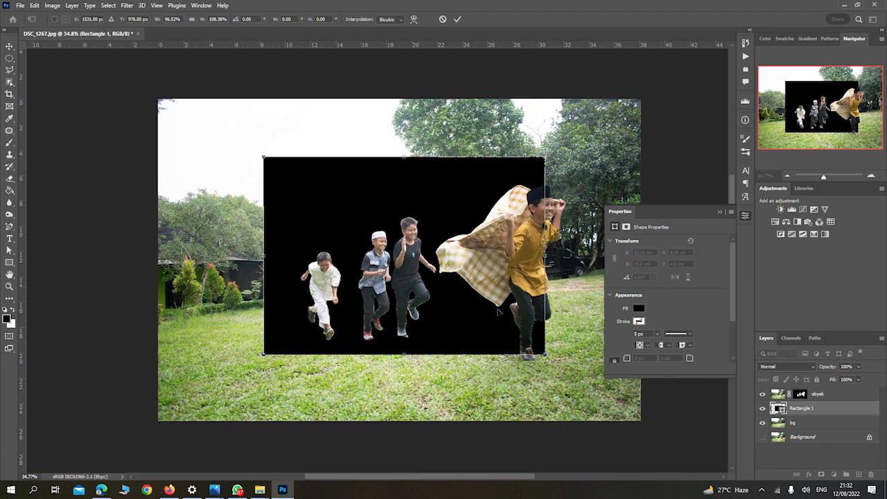
# - Apply a perspective transform tapering the rectangle's right side, then nudge it down
pyautogui.rightClick(522, 179)
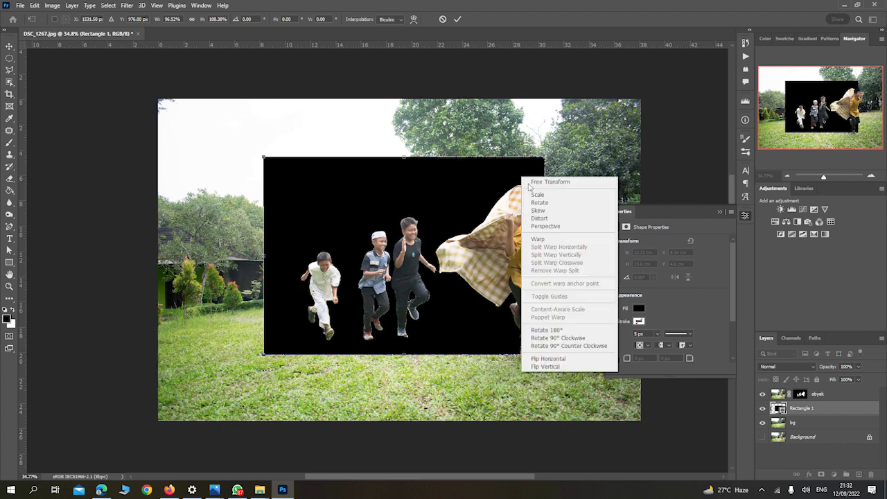
pyautogui.click(615, 226)
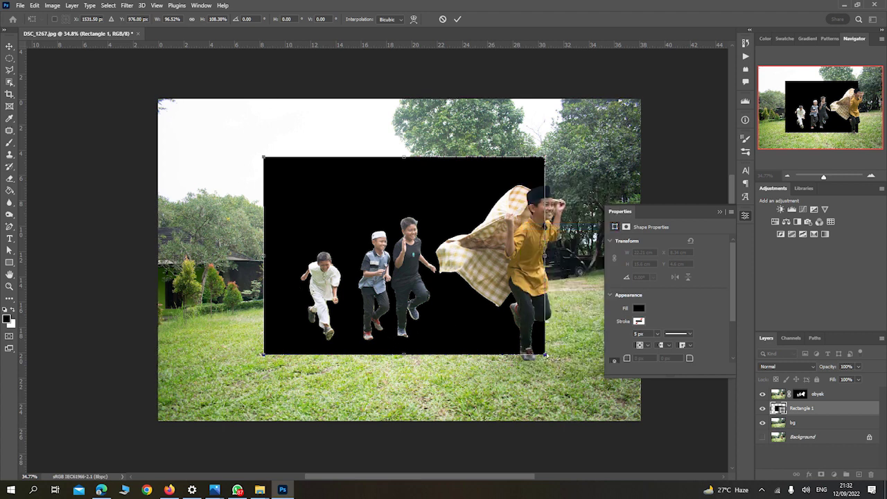
pyautogui.moveTo(546, 355); pyautogui.dragTo(545, 327)
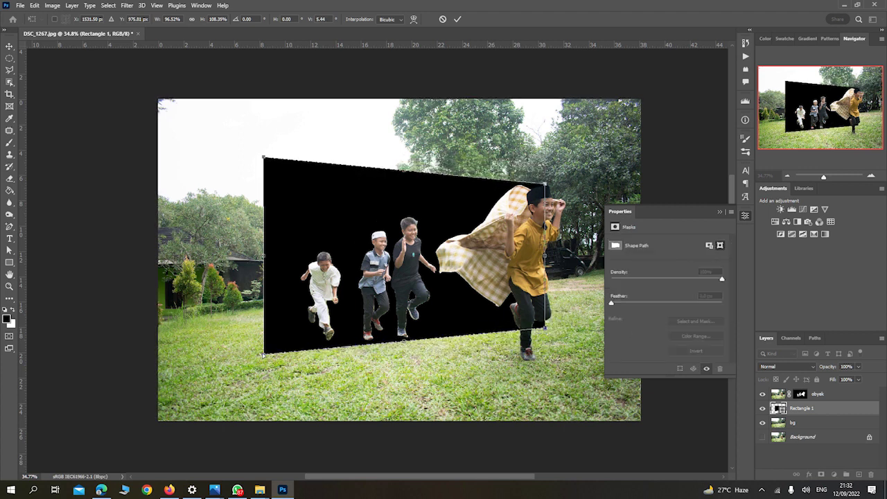
pyautogui.moveTo(263, 355); pyautogui.dragTo(265, 362)
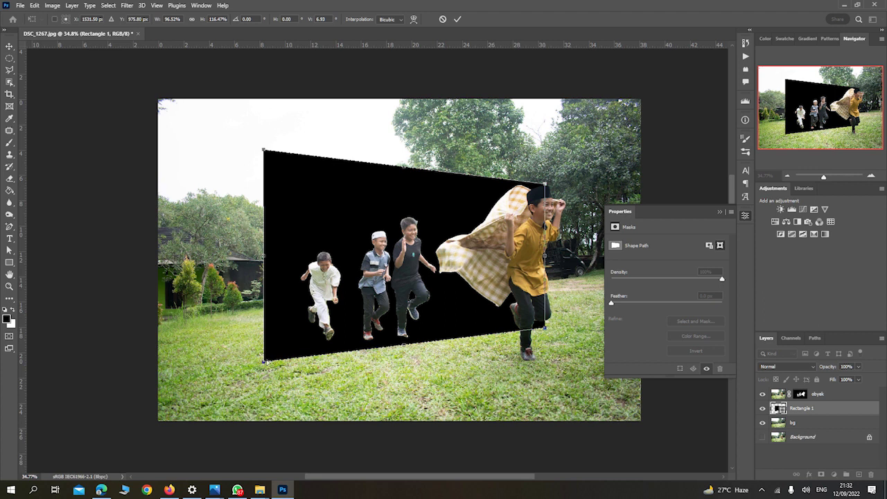
pyautogui.press('Return')
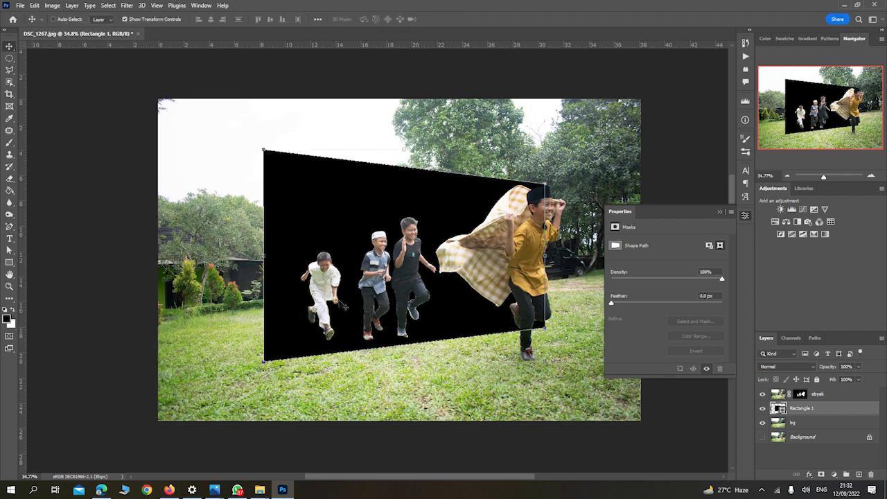
pyautogui.moveTo(411, 201); pyautogui.dragTo(406, 203)
# - Pull the rectangle's right edge in, extend its bottom, and move Rectangle 1 below bg
pyautogui.hotkey('ctrl', 't')
pyautogui.moveTo(545, 260); pyautogui.dragTo(529, 260)
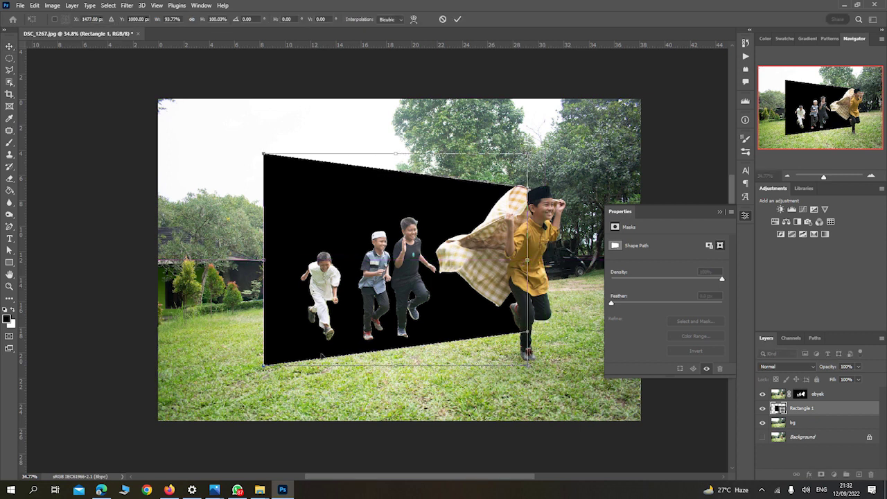
pyautogui.moveTo(398, 365); pyautogui.dragTo(397, 369)
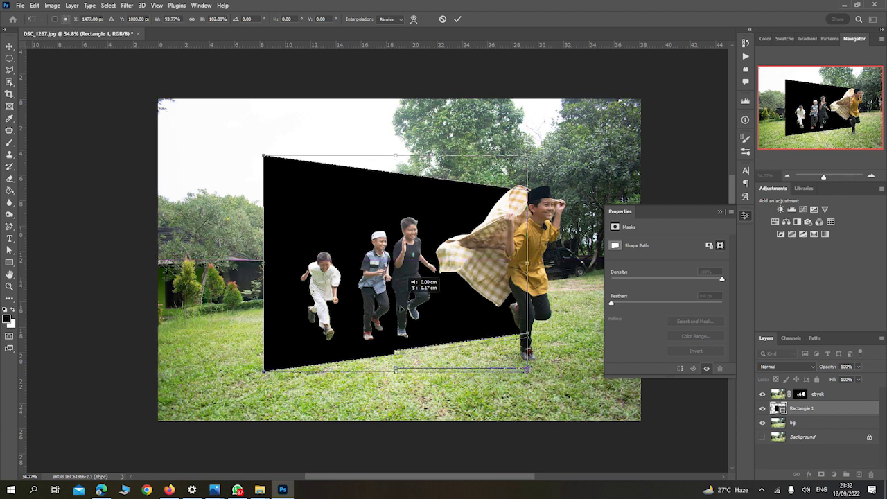
pyautogui.moveTo(403, 303); pyautogui.dragTo(403, 308)
pyautogui.press('Return')
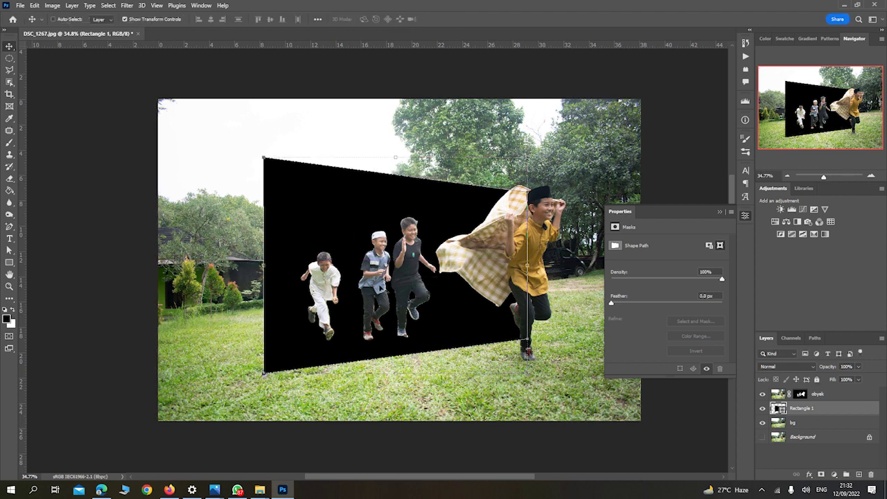
pyautogui.moveTo(825, 412)
pyautogui.mouseDown()
pyautogui.moveTo(830, 427)
pyautogui.moveTo(819, 423)
pyautogui.mouseUp()
# - Clip the bg layer to Rectangle 1 with a clipping mask
pyautogui.click(805, 410)
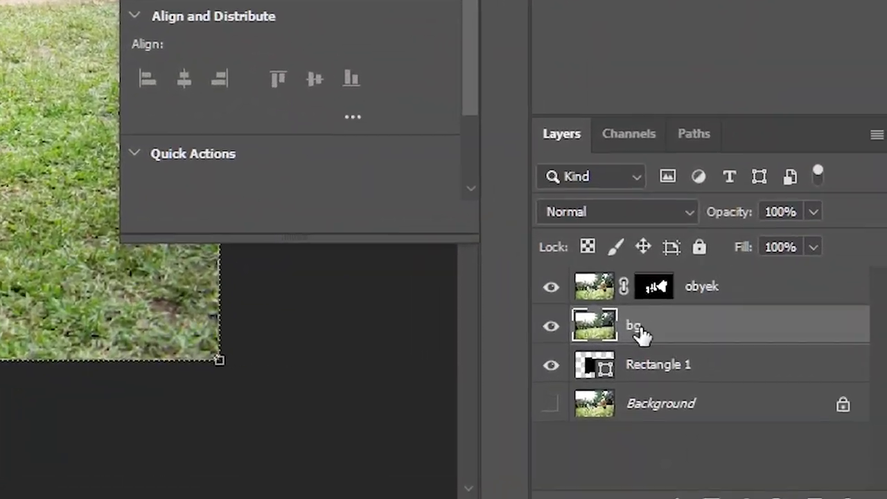
pyautogui.rightClick(712, 350)
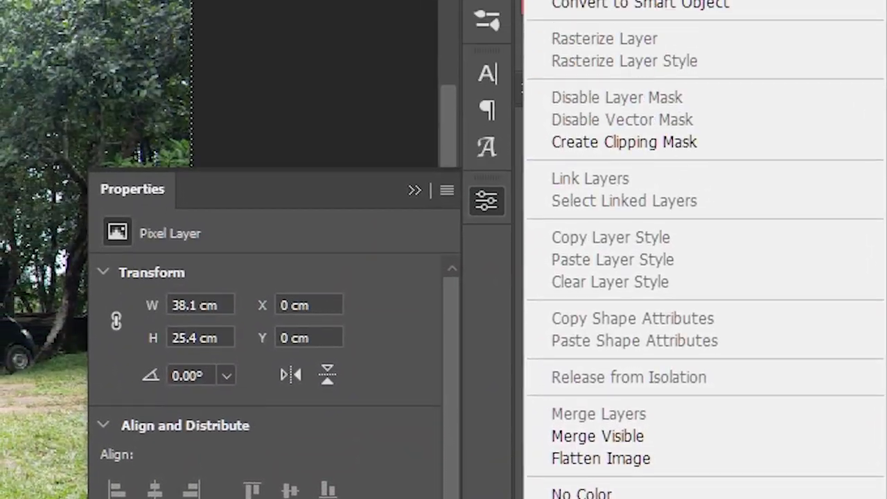
pyautogui.click(645, 141)
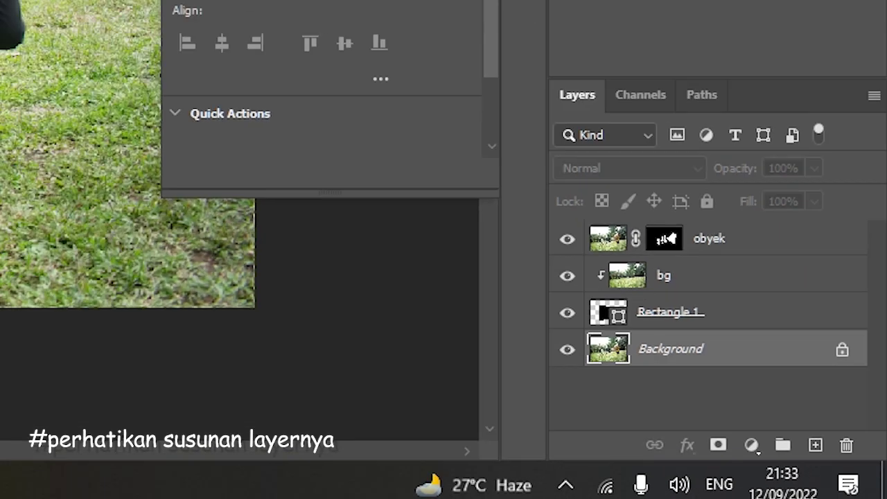
pyautogui.click(127, 5)
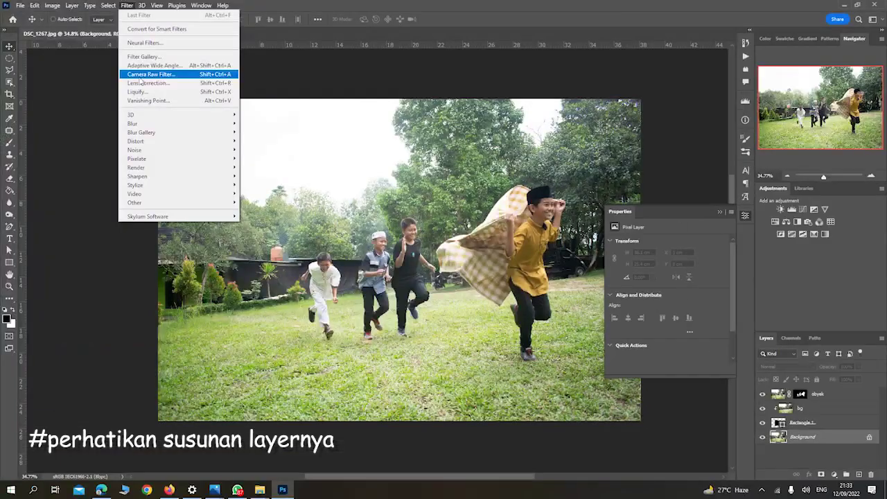
pyautogui.moveTo(178, 124)
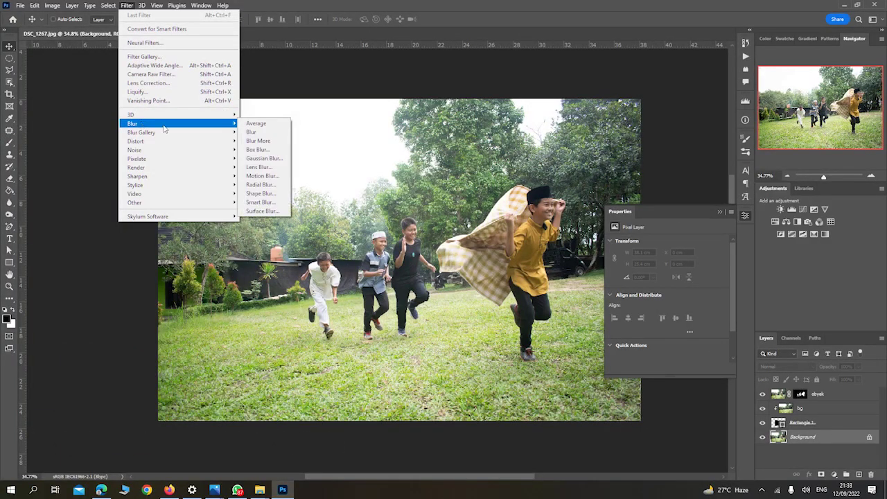
# - Apply a Gaussian Blur of radius 112.9 pixels to the Background layer
pyautogui.click(267, 160)
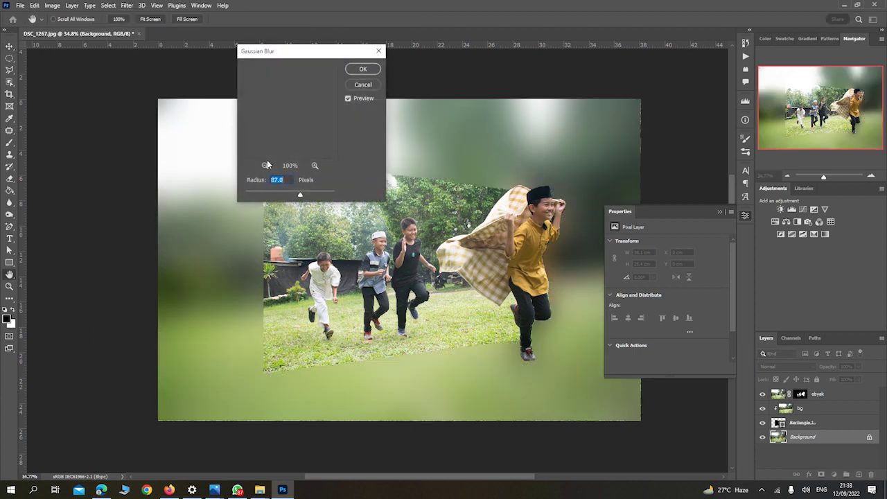
pyautogui.moveTo(302, 196); pyautogui.dragTo(303, 196)
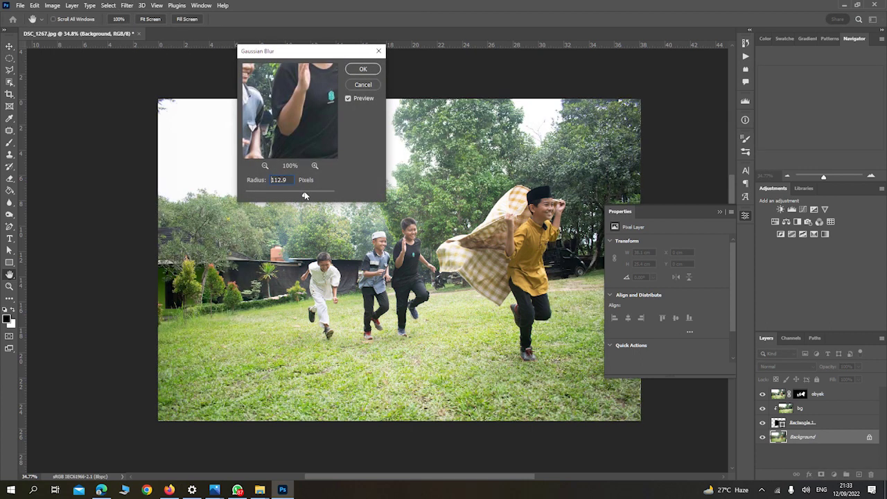
pyautogui.click(357, 72)
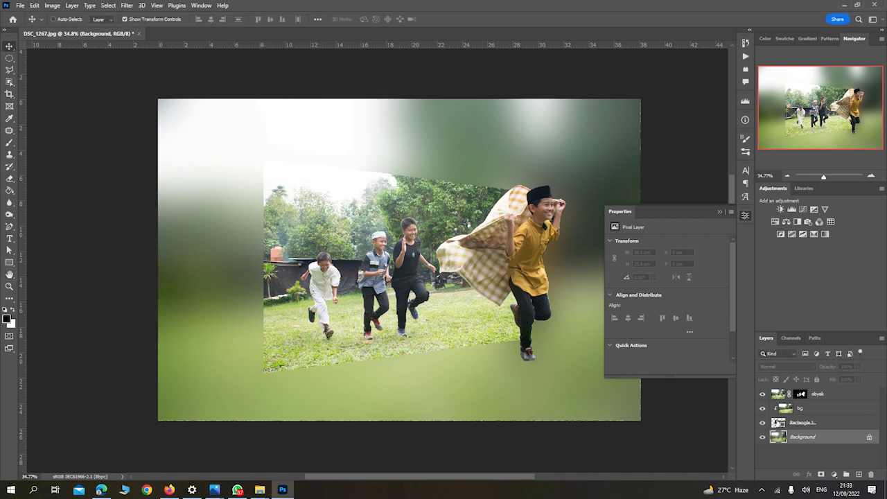
# - Add an 18 px white inside Stroke layer style to Rectangle 1
pyautogui.click(790, 422)
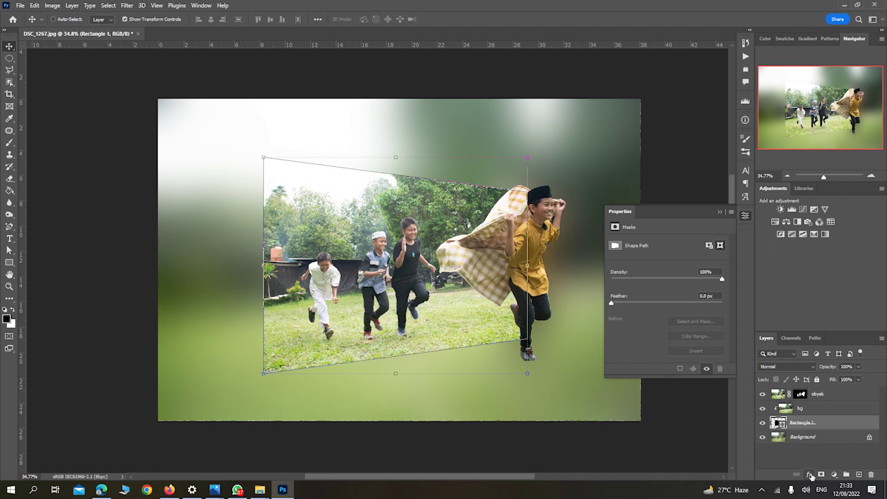
pyautogui.click(811, 474)
pyautogui.click(823, 407)
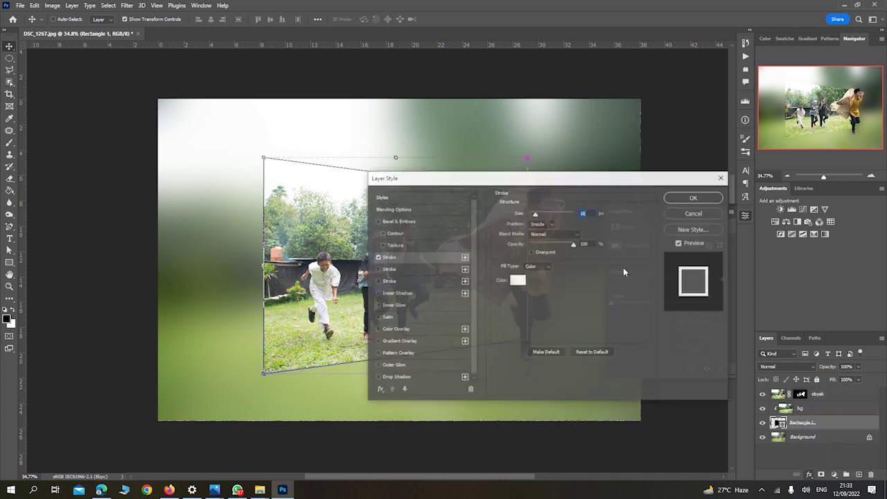
pyautogui.moveTo(540, 185); pyautogui.dragTo(572, 179)
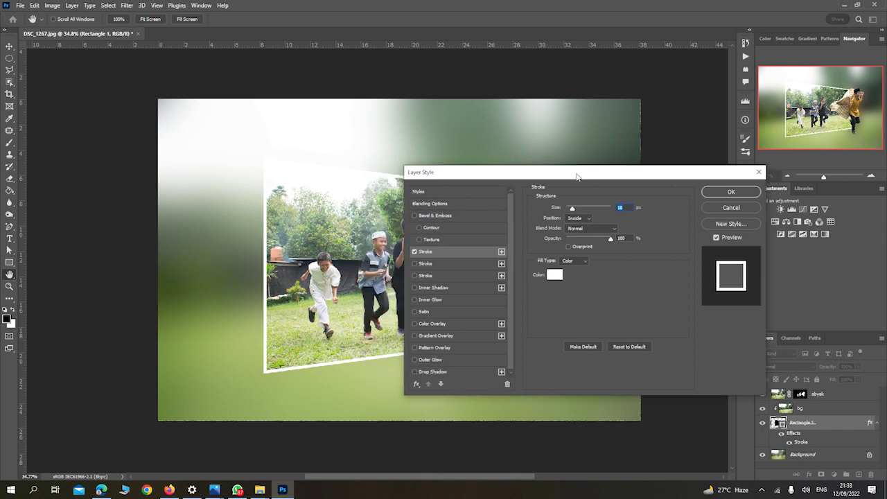
pyautogui.click(721, 193)
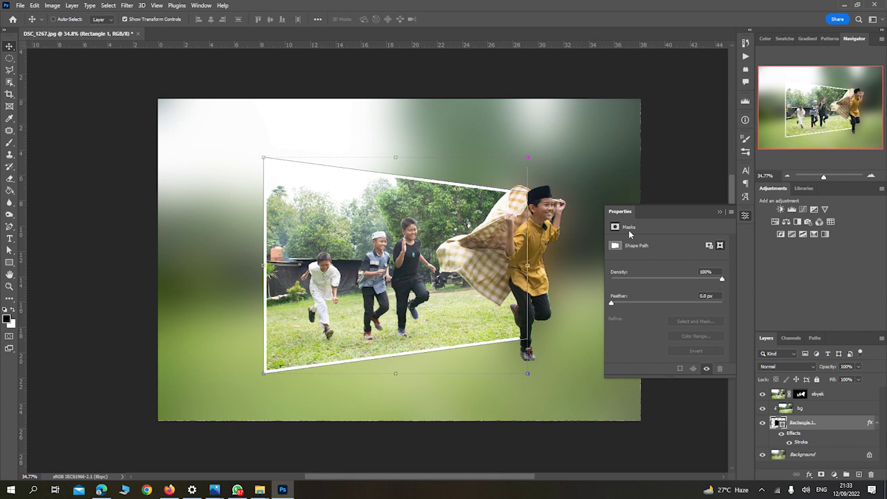
pyautogui.click(718, 213)
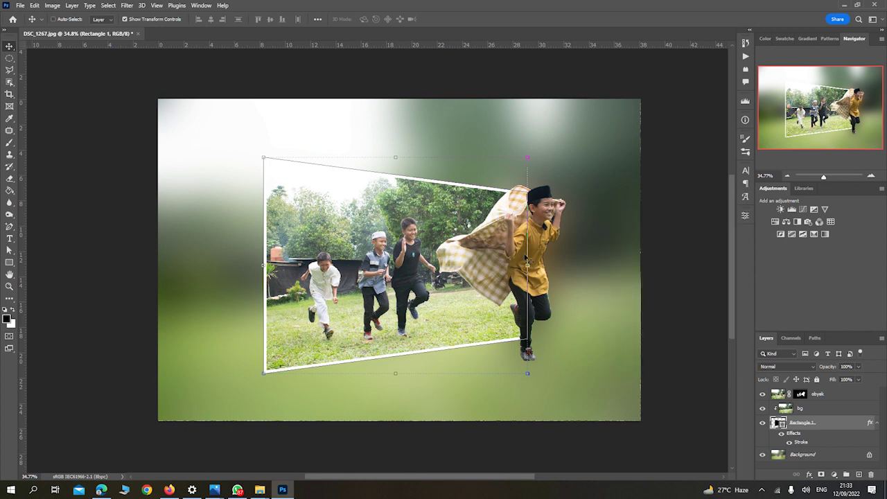
# - Select the bg layer and start a Tilt-Shift blur on it
pyautogui.rightClick(453, 297)
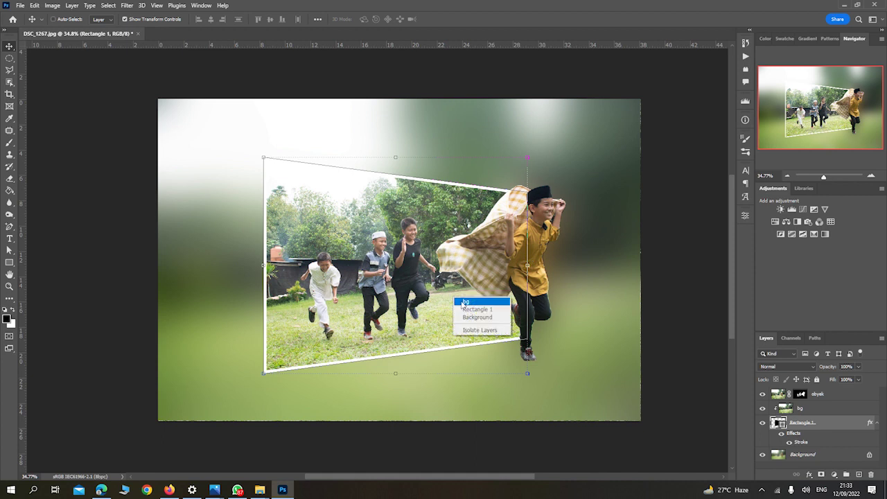
pyautogui.click(466, 303)
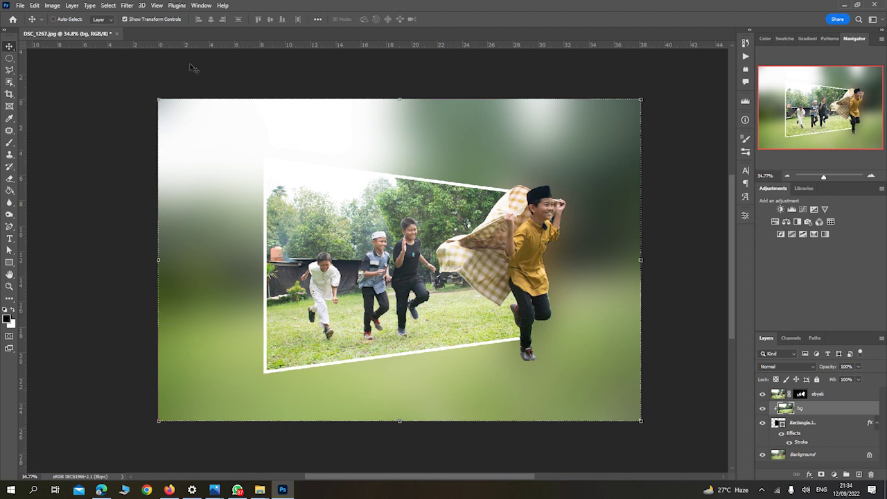
pyautogui.click(127, 6)
pyautogui.moveTo(142, 132)
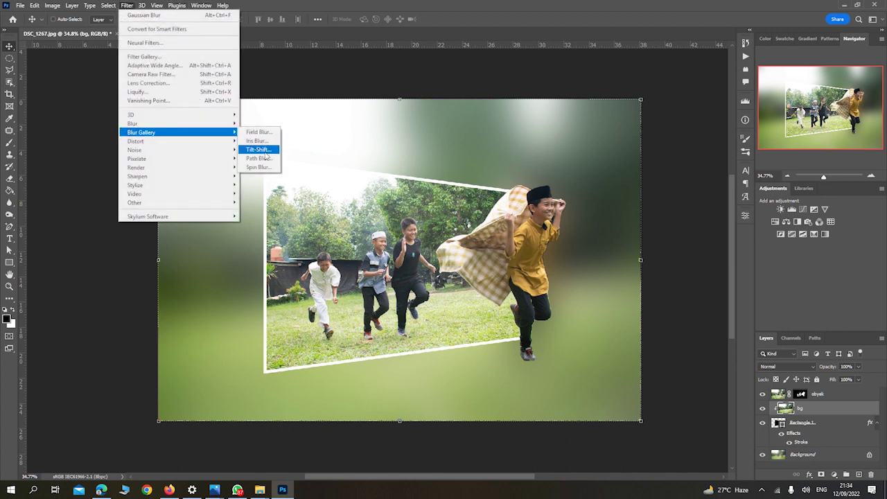
pyautogui.click(265, 155)
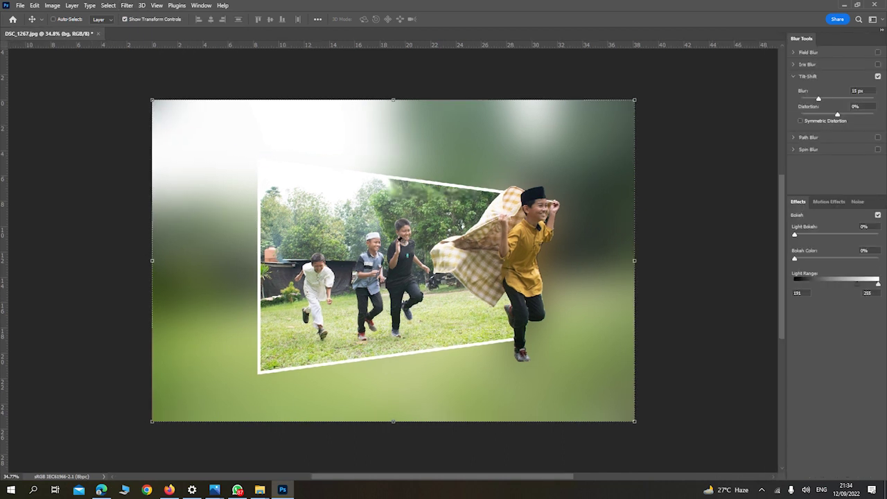
# - Move the tilt-shift focus band and feather lines down to keep the boys sharp at 15 px blur
pyautogui.moveTo(394, 261); pyautogui.dragTo(394, 331)
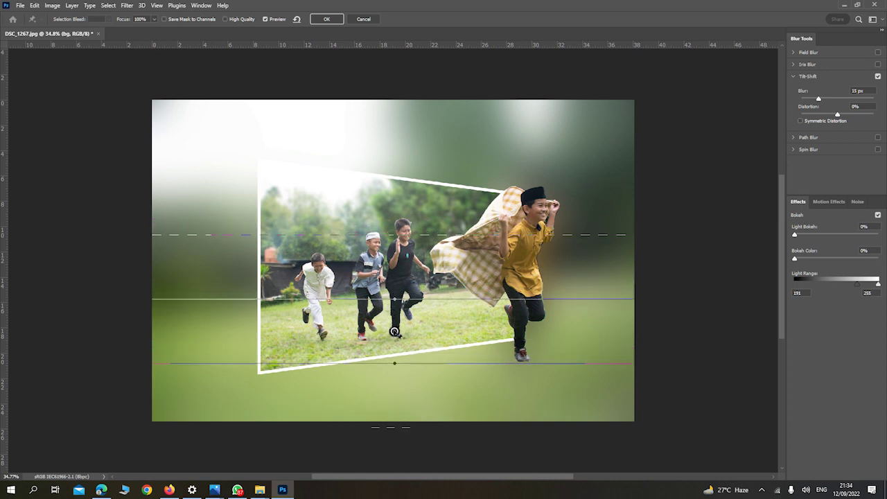
pyautogui.moveTo(394, 300); pyautogui.dragTo(395, 312)
pyautogui.moveTo(407, 248); pyautogui.dragTo(407, 272)
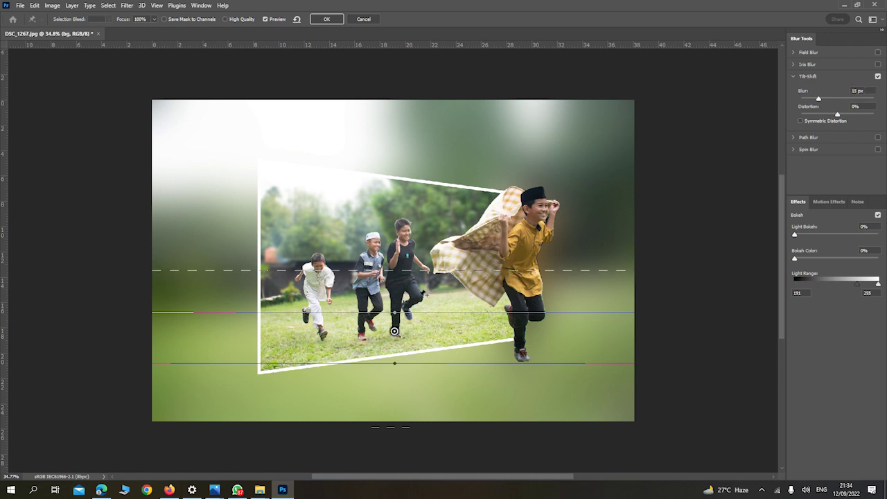
pyautogui.scroll(2, 394, 331)
pyautogui.scroll(2, 388, 340)
pyautogui.scroll(1, 380, 351)
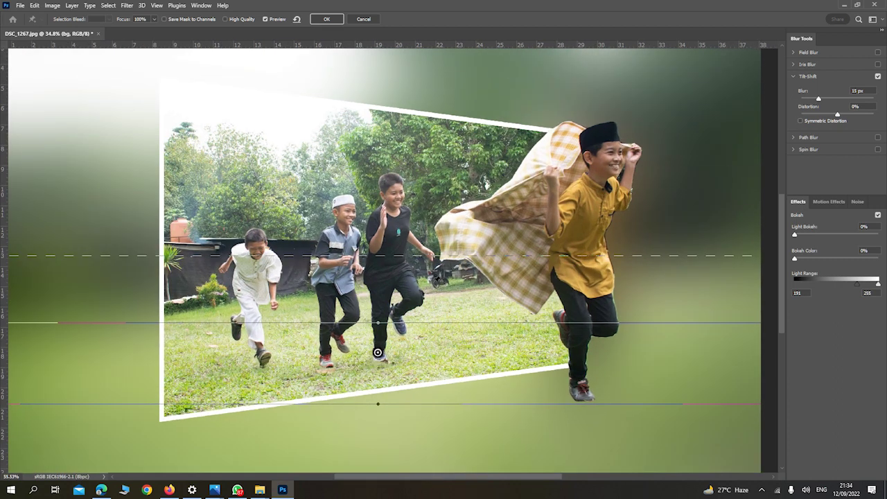
# - Commit the 15 px Tilt-Shift blur on the bg layer
pyautogui.press('Return')
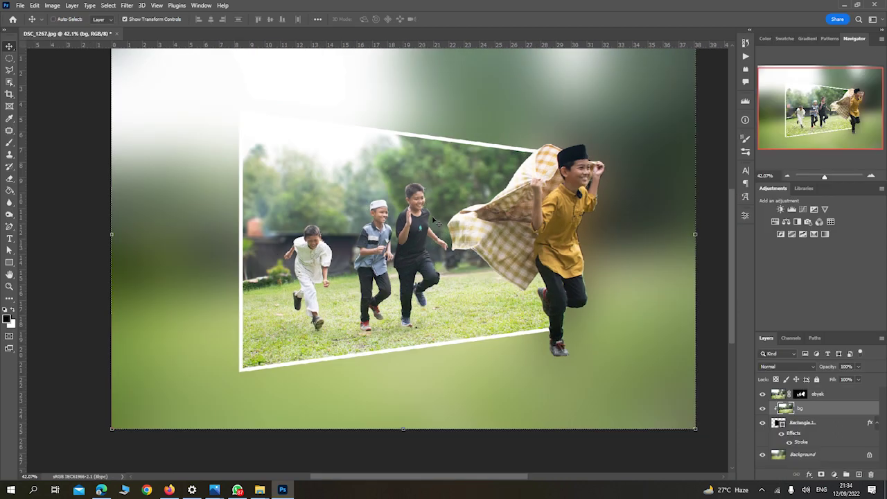
pyautogui.scroll(-1, 436, 220)
pyautogui.scroll(2, 435, 221)
# - Zoom in on the three running boys and target the obyek layer mask
pyautogui.scroll(3, 435, 221)
pyautogui.scroll(2, 436, 220)
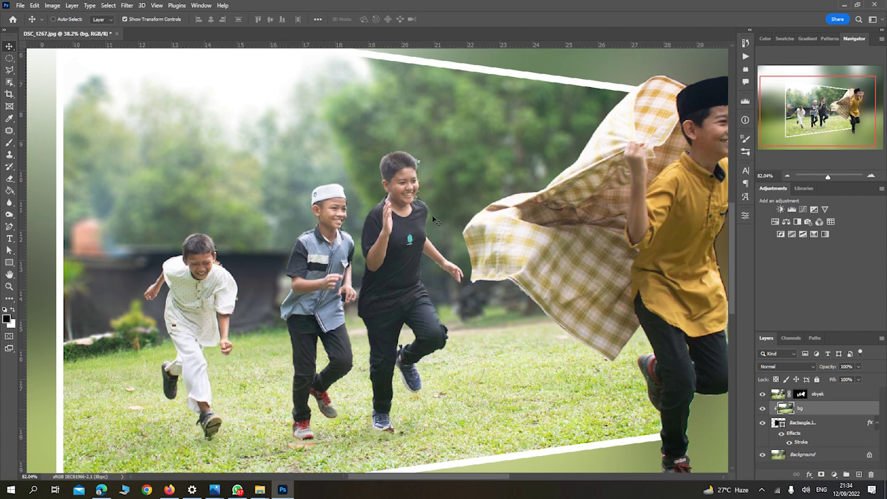
pyautogui.scroll(1, 434, 219)
pyautogui.scroll(1, 429, 208)
pyautogui.scroll(1, 426, 199)
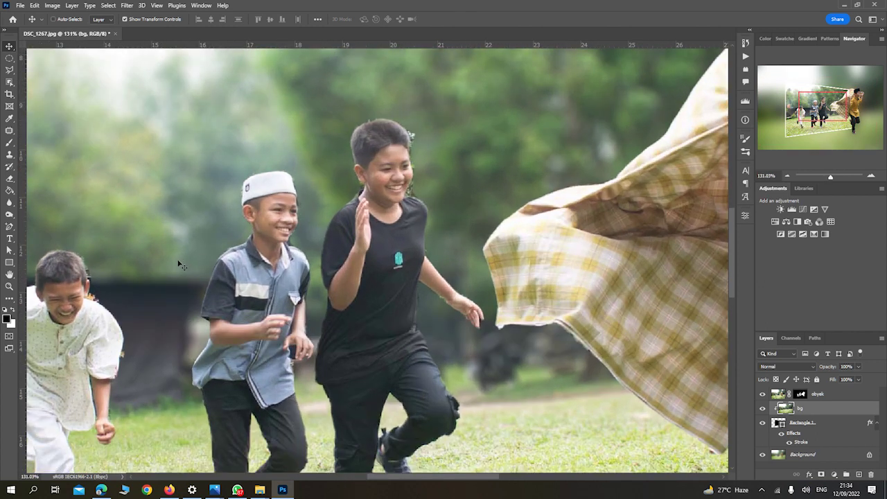
pyautogui.moveTo(166, 260); pyautogui.dragTo(271, 237)
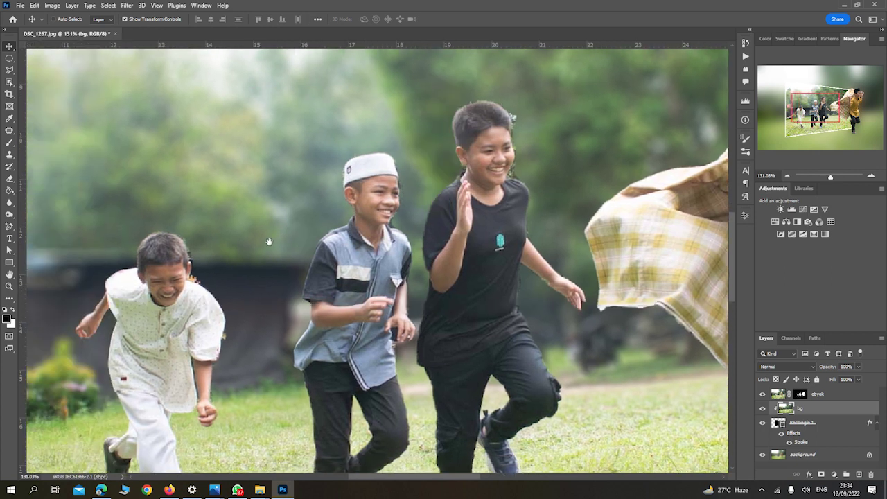
pyautogui.click(801, 394)
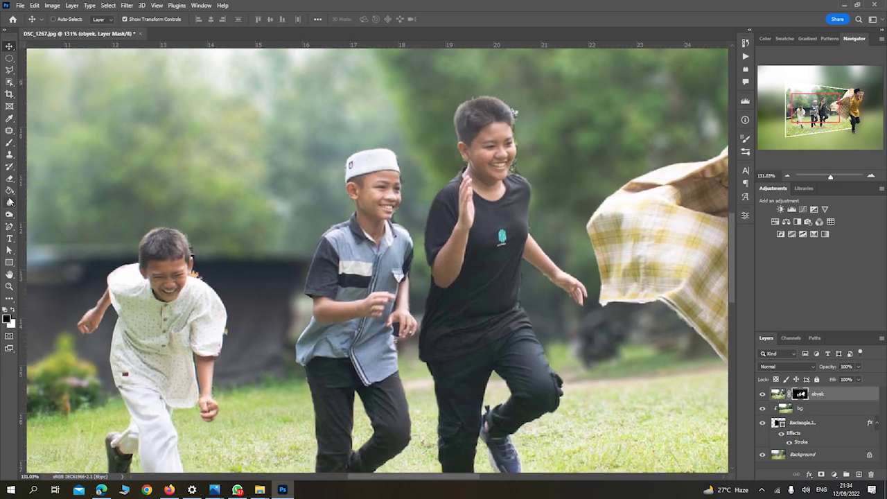
# - Switch to the Brush tool, then load the obyek mask as a selection of the boys and cloth
pyautogui.click(10, 143)
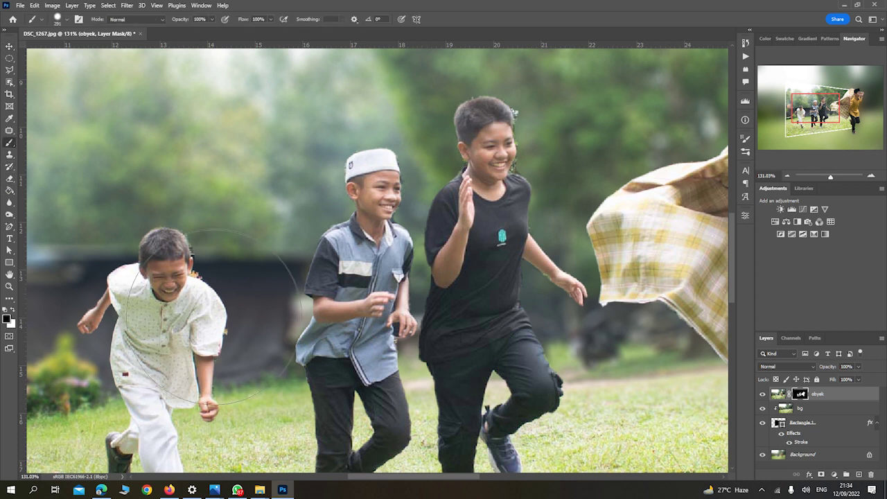
pyautogui.rightClick(298, 277)
pyautogui.click(242, 281)
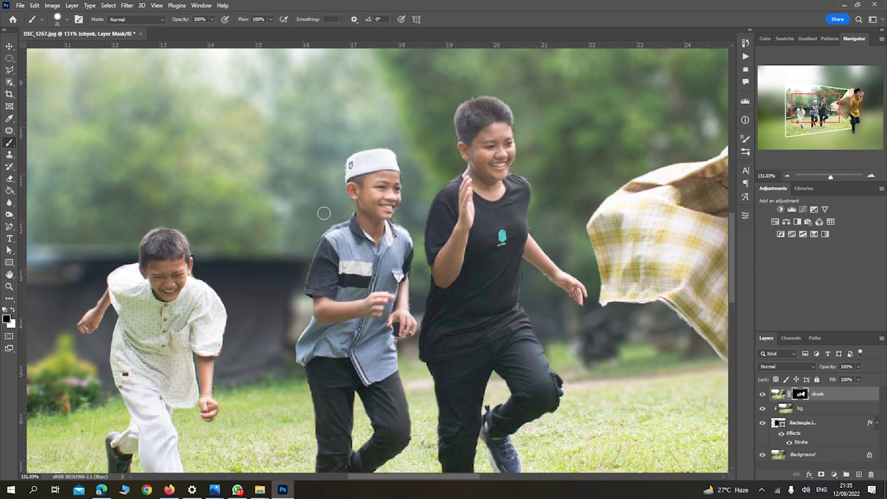
pyautogui.scroll(-5, 323, 212)
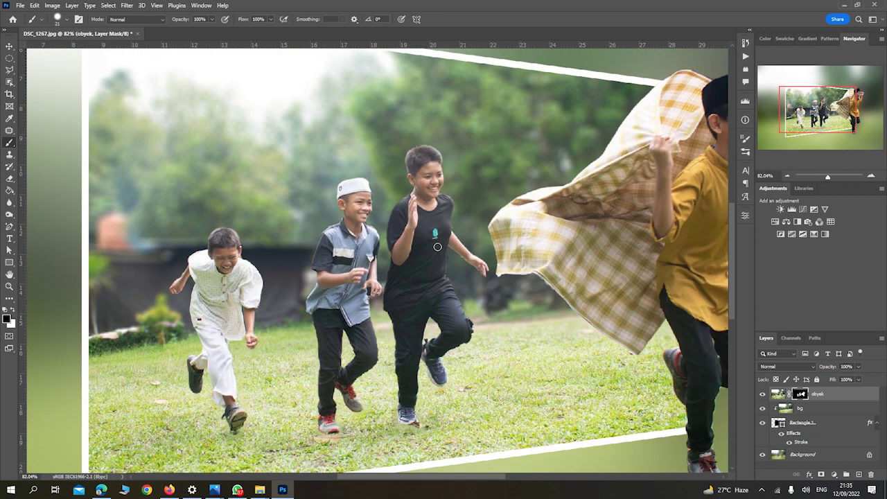
pyautogui.moveTo(596, 222); pyautogui.dragTo(414, 203)
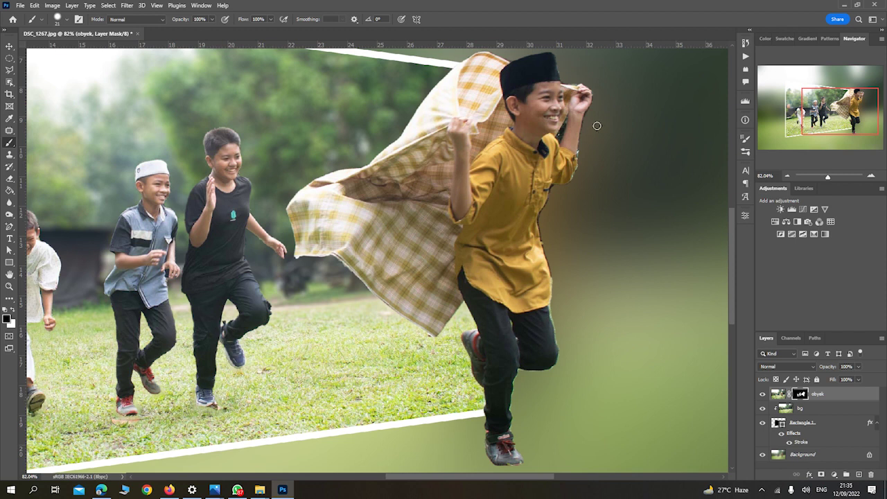
pyautogui.keyDown('ctrl'); pyautogui.click(802, 395); pyautogui.keyUp('ctrl')
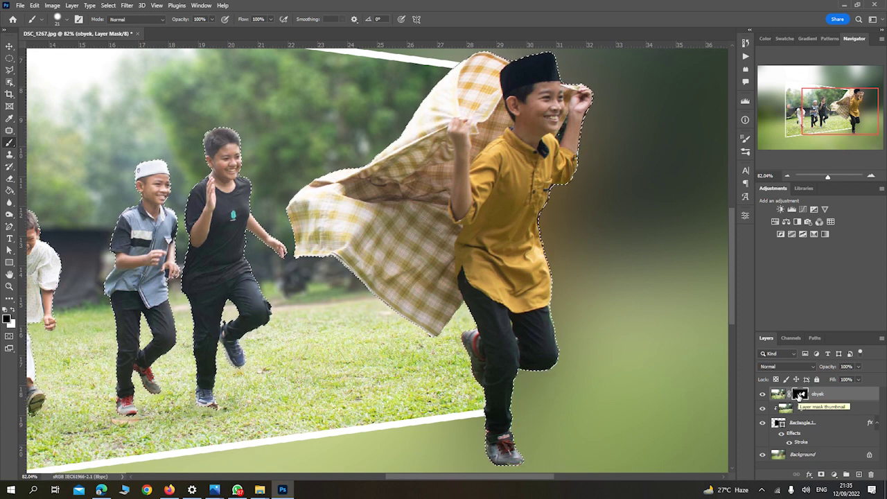
# - Contract the boys' selection by 2 pixels
pyautogui.click(108, 6)
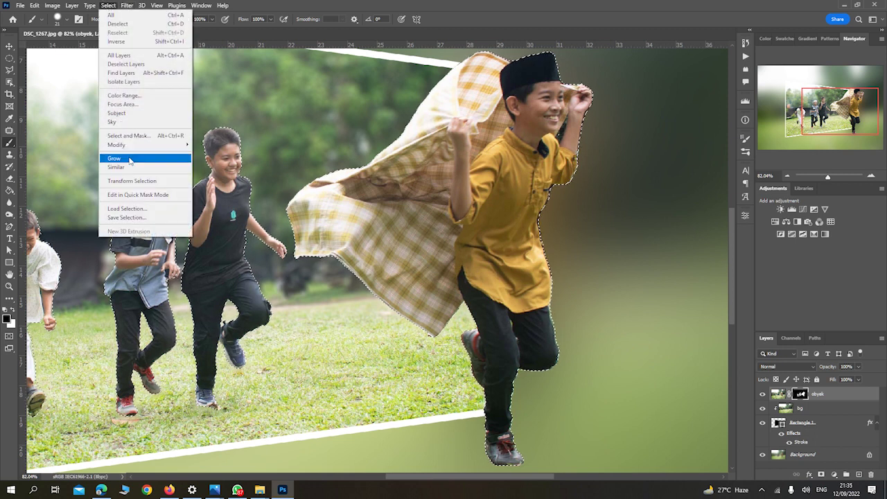
pyautogui.moveTo(116, 145)
pyautogui.click(228, 172)
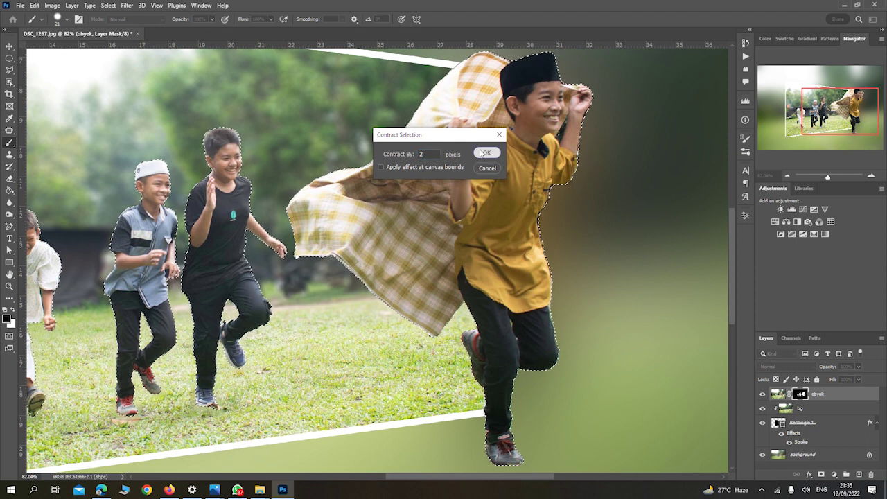
pyautogui.click(481, 154)
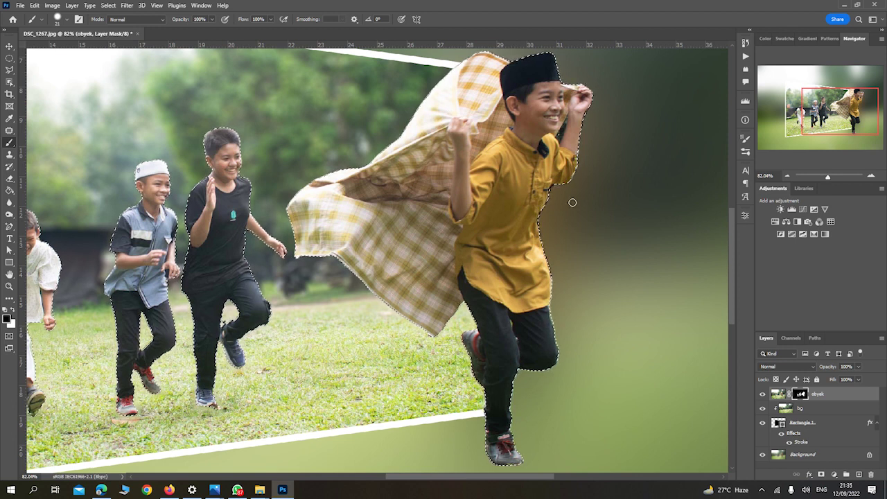
# - Zoom to the lead boy's face and cap, then expand the selection by 1 pixel
pyautogui.scroll(5, 555, 200)
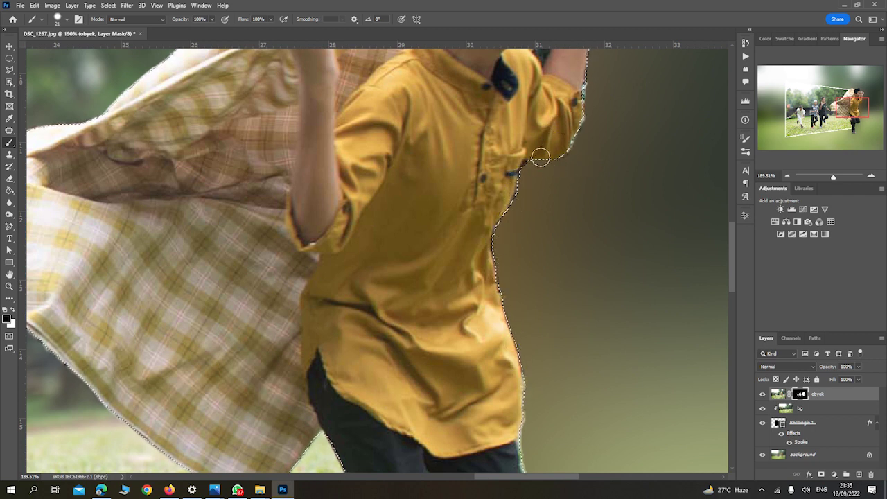
pyautogui.moveTo(607, 120); pyautogui.dragTo(566, 224)
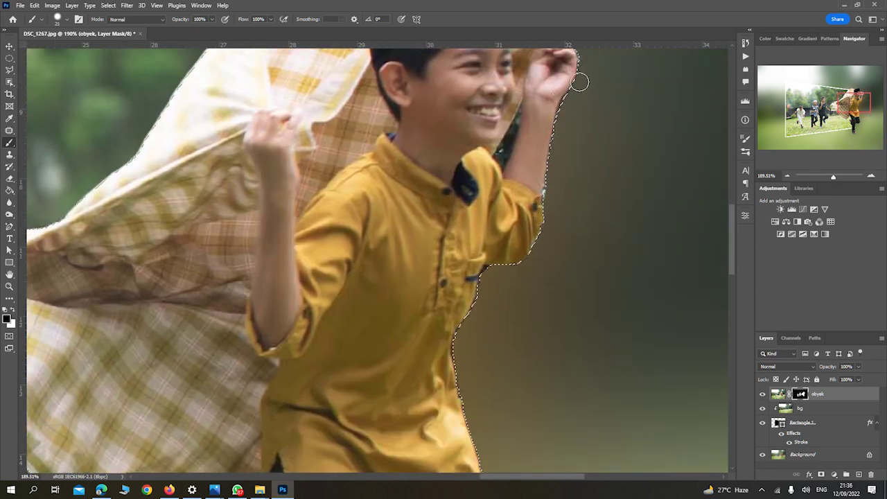
pyautogui.moveTo(576, 69); pyautogui.dragTo(553, 137)
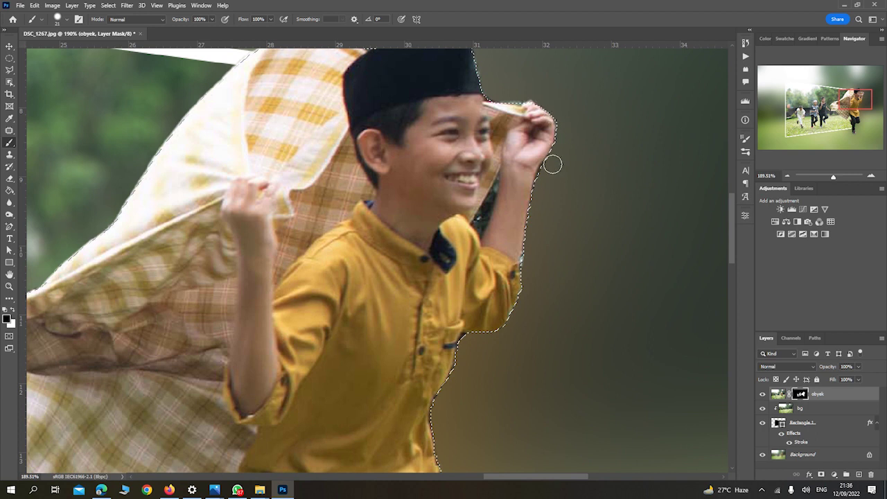
pyautogui.click(109, 5)
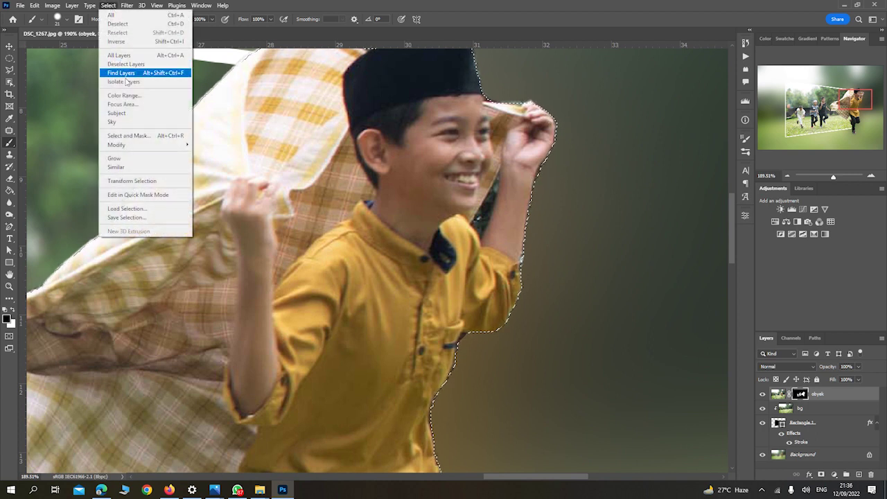
pyautogui.moveTo(116, 144)
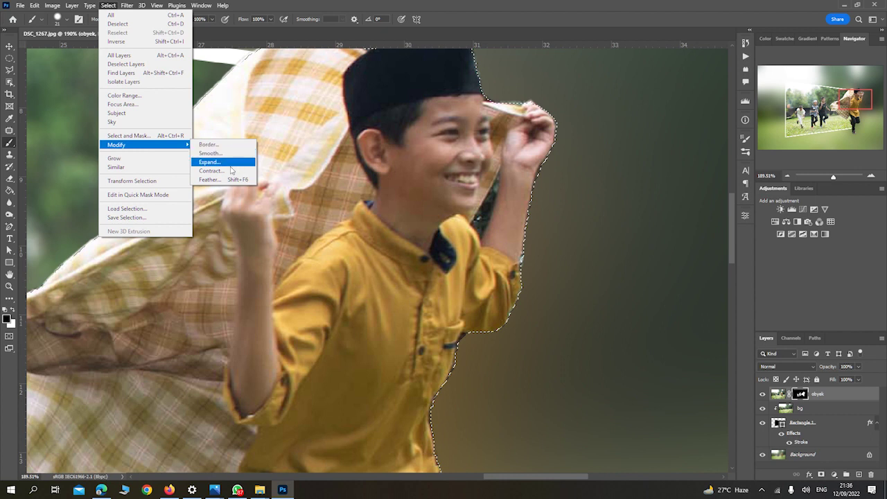
pyautogui.click(210, 162)
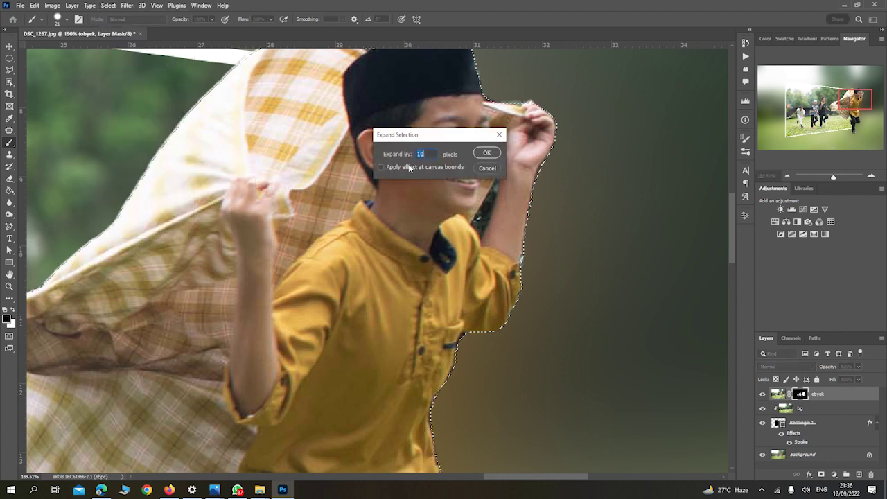
pyautogui.write('1')
pyautogui.click(486, 154)
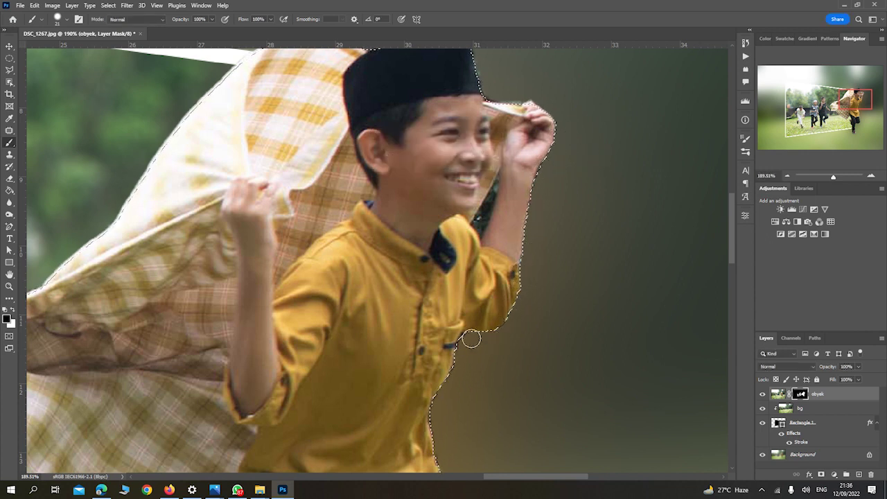
pyautogui.moveTo(469, 323); pyautogui.dragTo(497, 180)
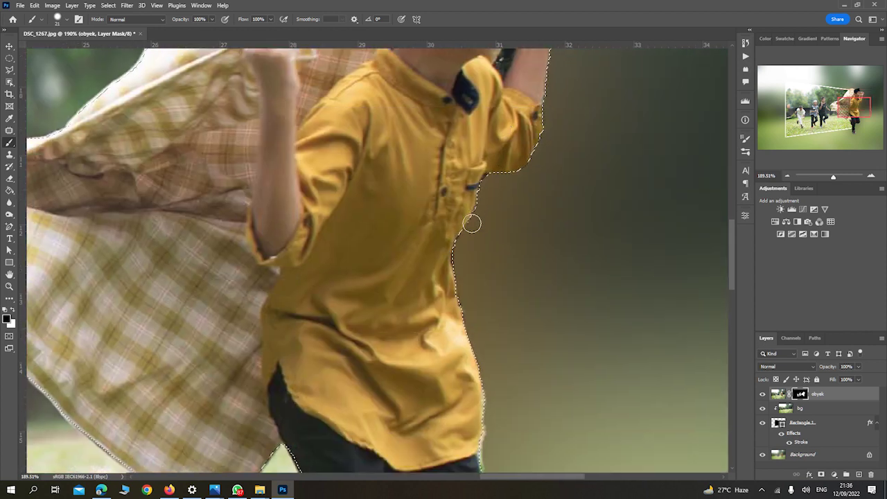
pyautogui.moveTo(486, 283); pyautogui.dragTo(455, 102)
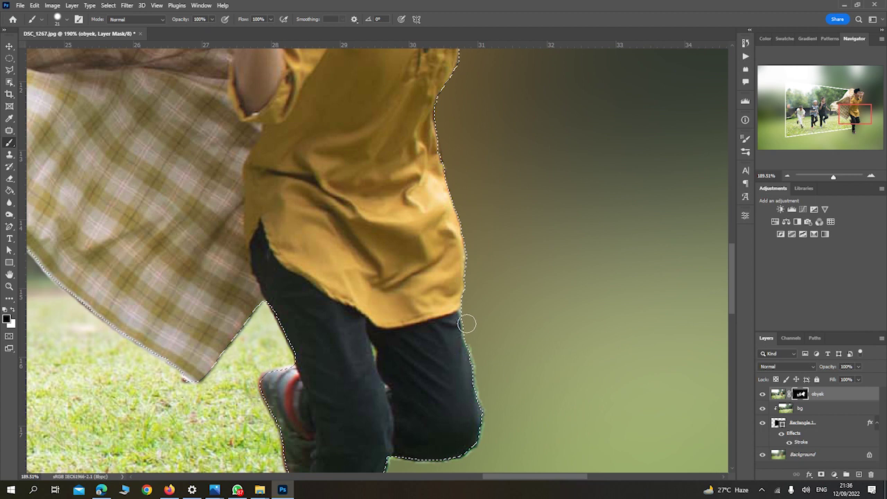
pyautogui.moveTo(472, 412); pyautogui.dragTo(438, 304)
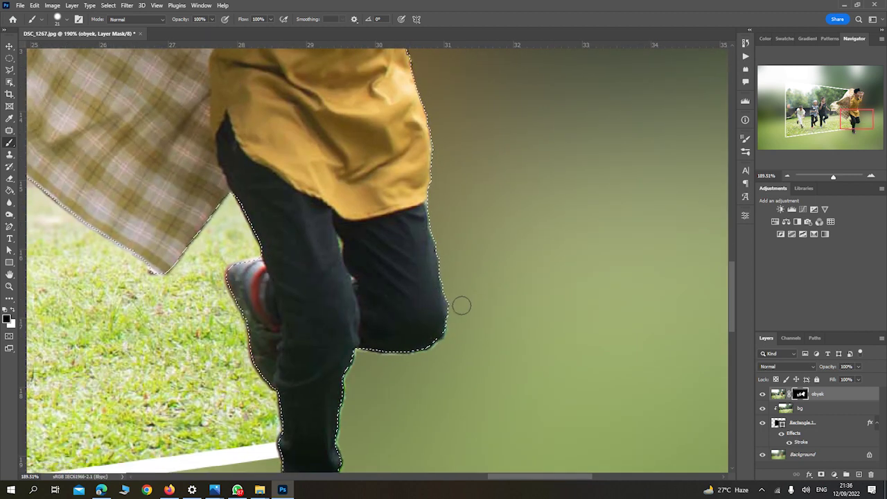
pyautogui.moveTo(357, 352); pyautogui.dragTo(360, 289)
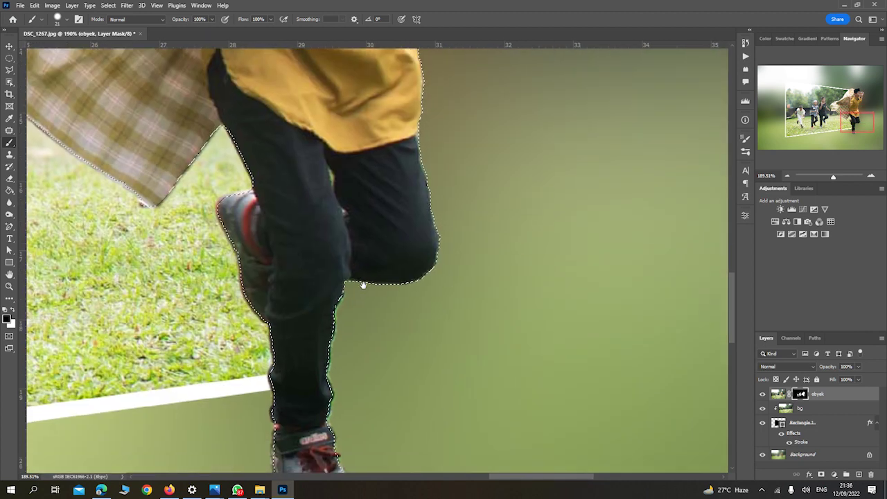
pyautogui.scroll(-2, 466, 299)
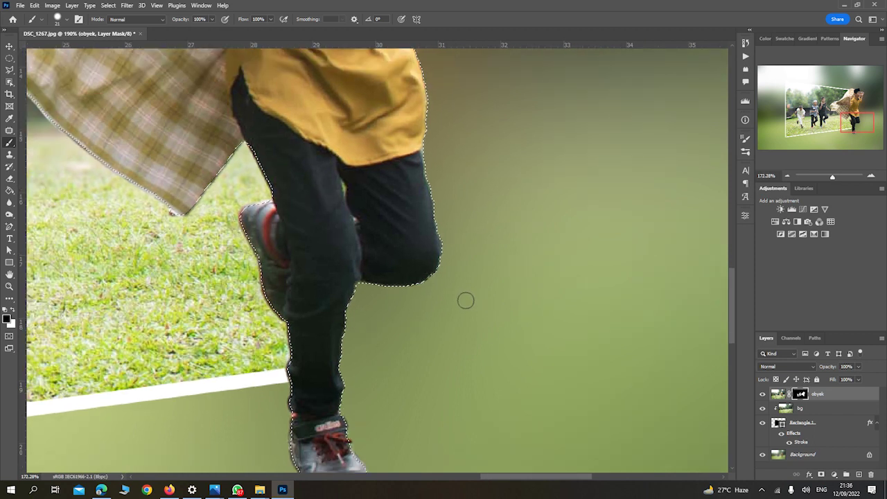
pyautogui.scroll(-2, 460, 303)
pyautogui.scroll(-2, 459, 303)
pyautogui.scroll(-2, 391, 260)
pyautogui.scroll(-2, 391, 260)
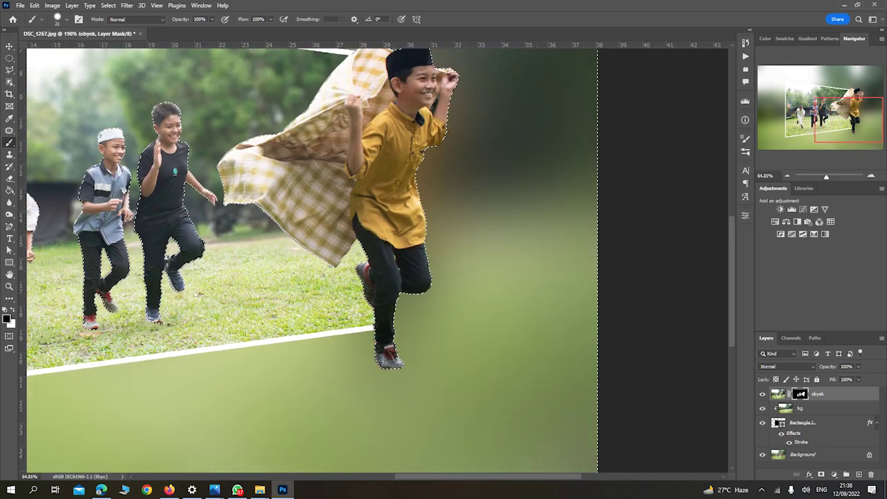
pyautogui.scroll(-2, 391, 260)
pyautogui.scroll(-2, 391, 260)
# - Deselect and zoom out to view the whole out-of-frame composite
pyautogui.hotkey('ctrl', 'd')
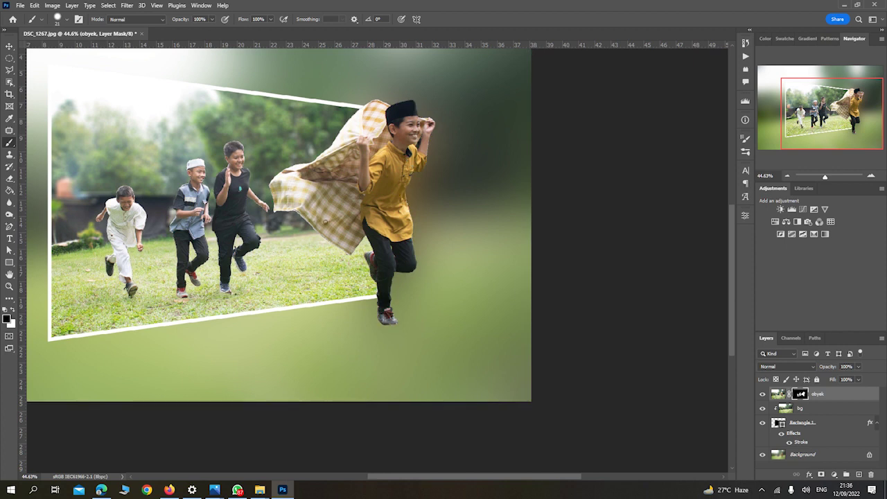
pyautogui.scroll(-2, 265, 251)
pyautogui.scroll(-1, 266, 246)
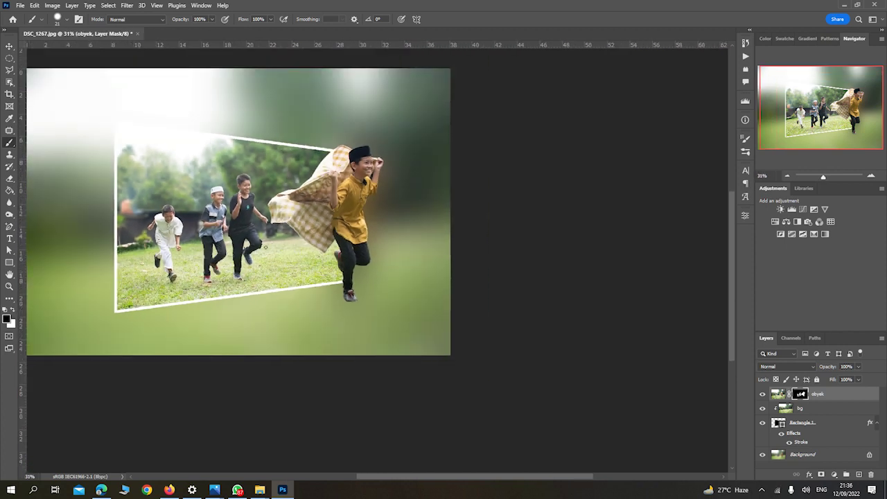